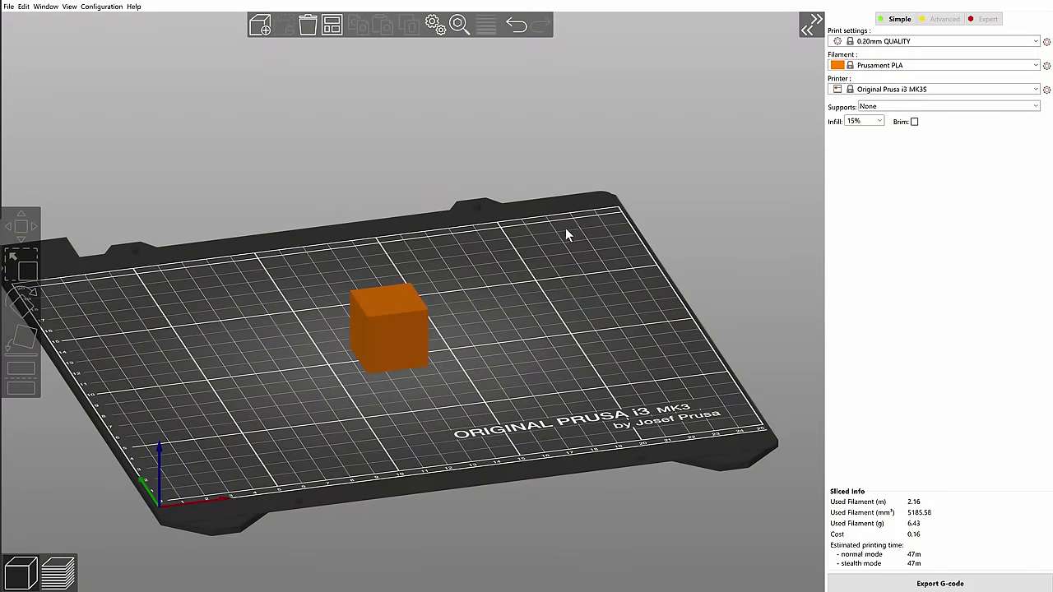
- Switch the settings mode to Advanced
scroll(565, 229, "down", 1)
scroll(564, 215, "up", 1)
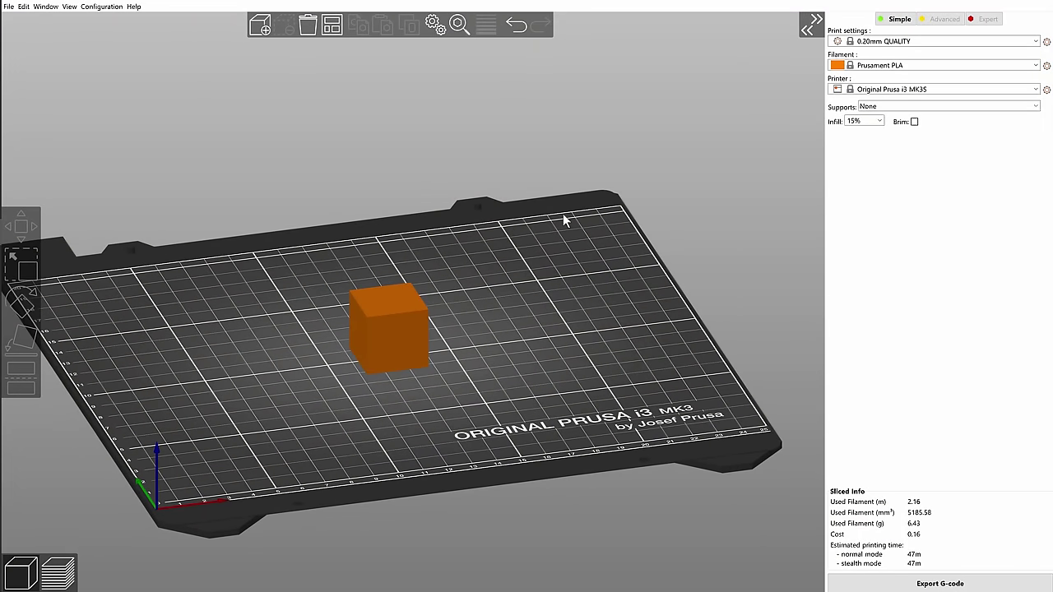
scroll(542, 231, "up", 1)
left_click(930, 25)
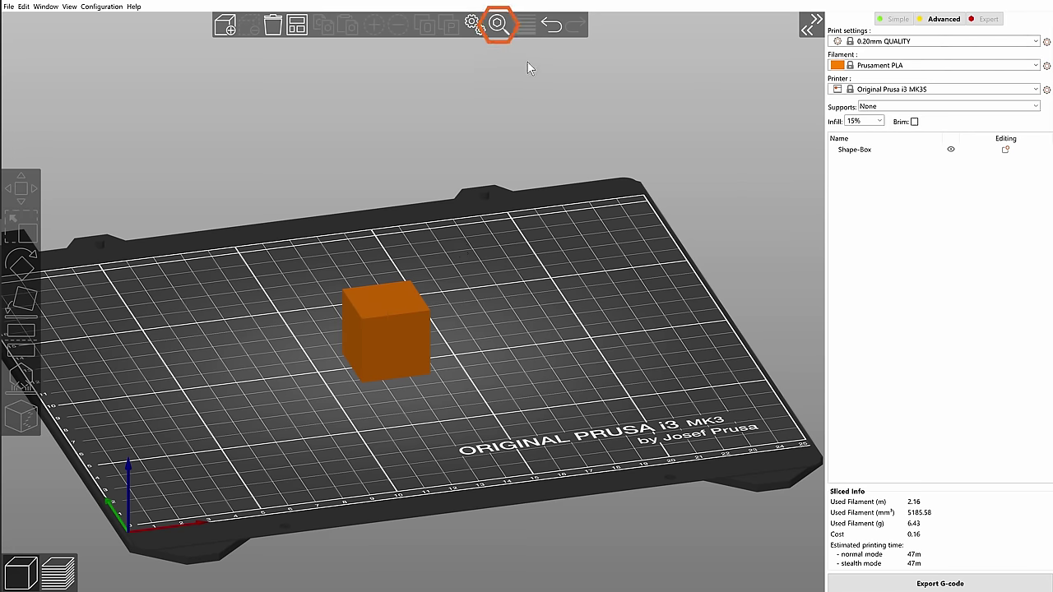
- Search the settings for "ironing", go to the Enable ironing option and enable ironing for the whole print profile
left_click(514, 30)
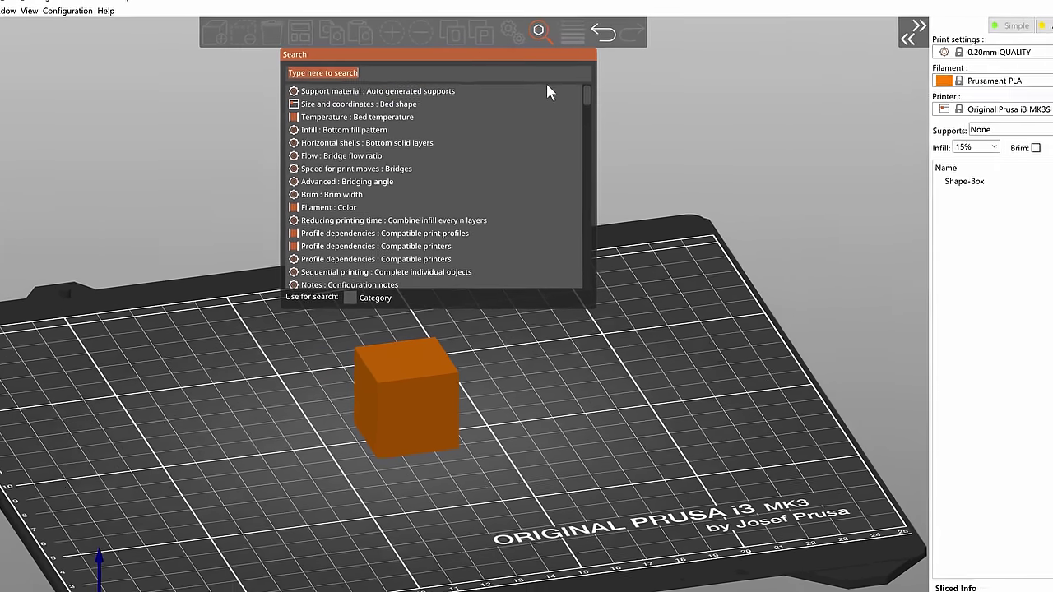
type("ironing")
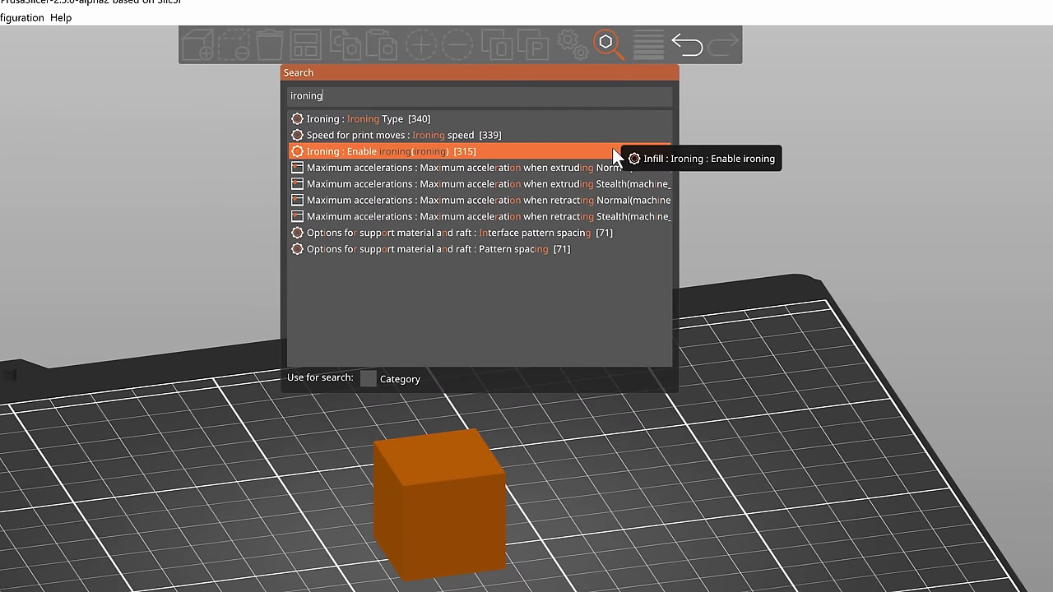
left_click(616, 153)
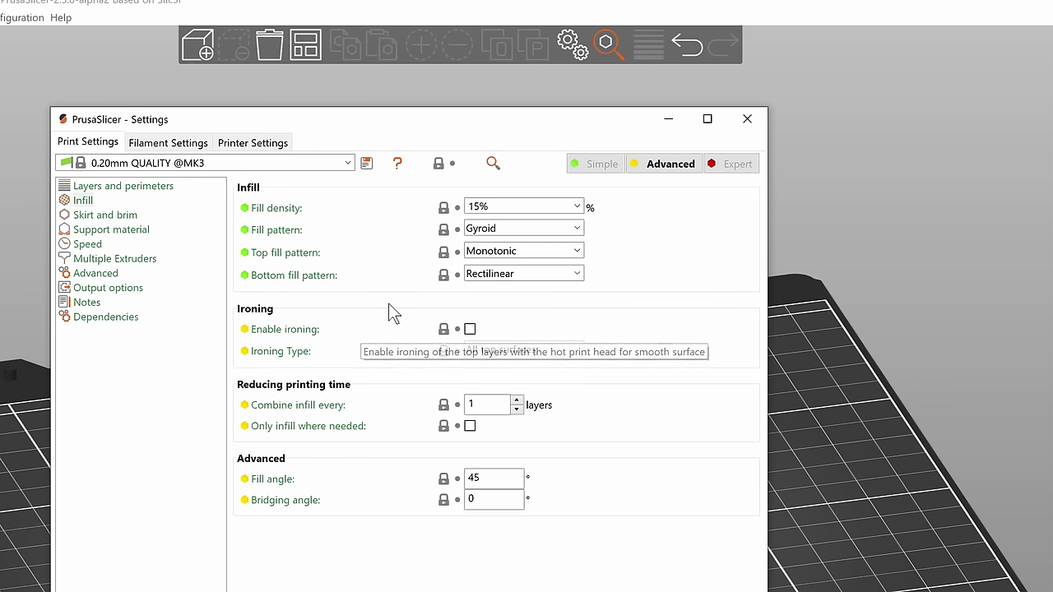
left_click(470, 330)
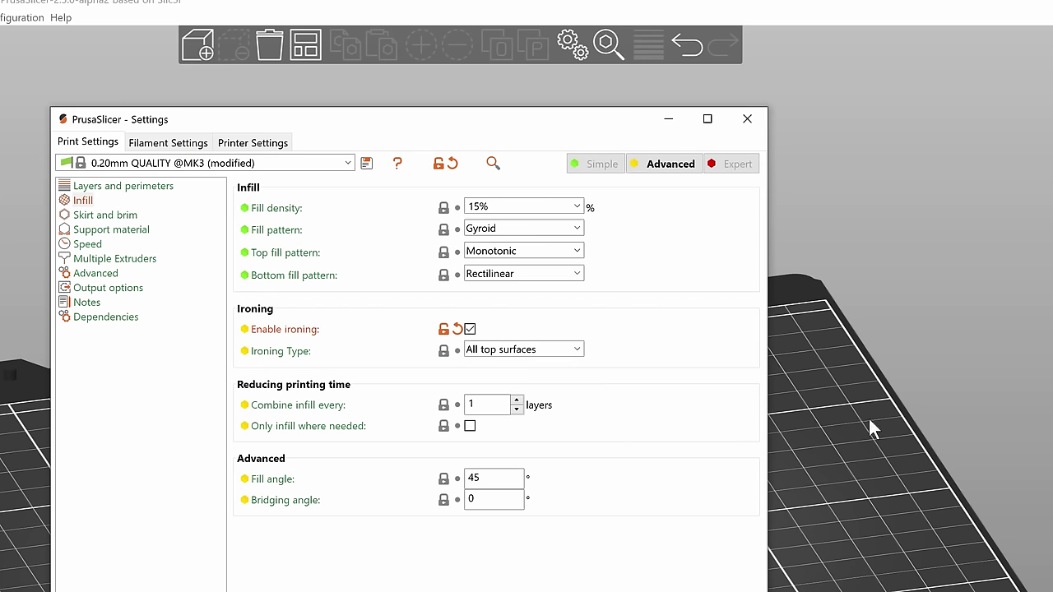
- Disable ironing again in the global Infill settings and return to the 3D view
left_click(846, 305)
left_click(574, 59)
left_click(470, 329)
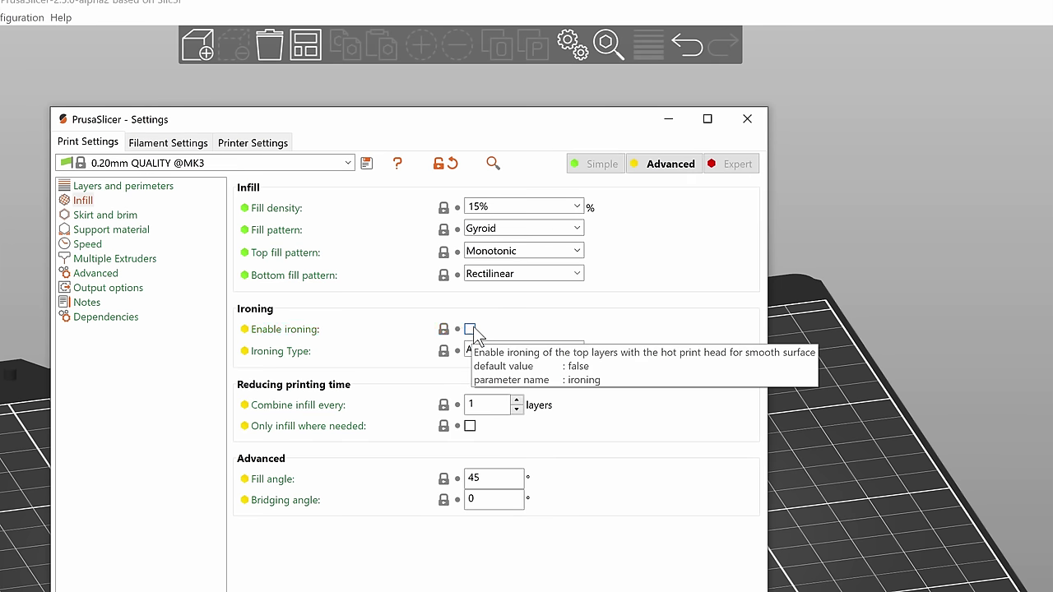
left_click(818, 374)
- Add a cylinder shape to the bed and move it beside the box, to about X 160, Y 108 mm
right_click(573, 484)
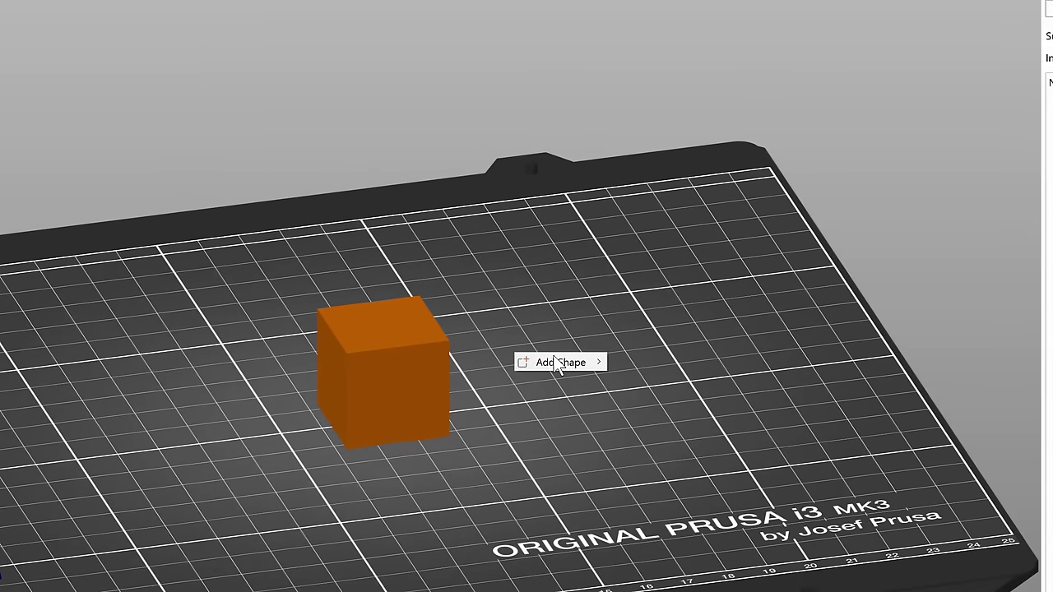
mouse_move(612, 495)
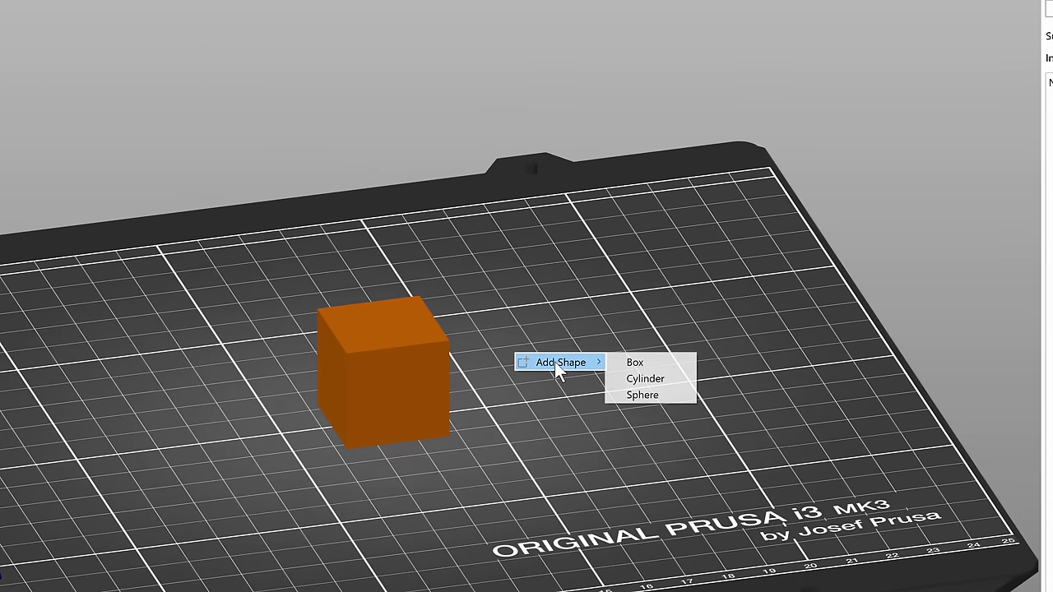
left_click(658, 379)
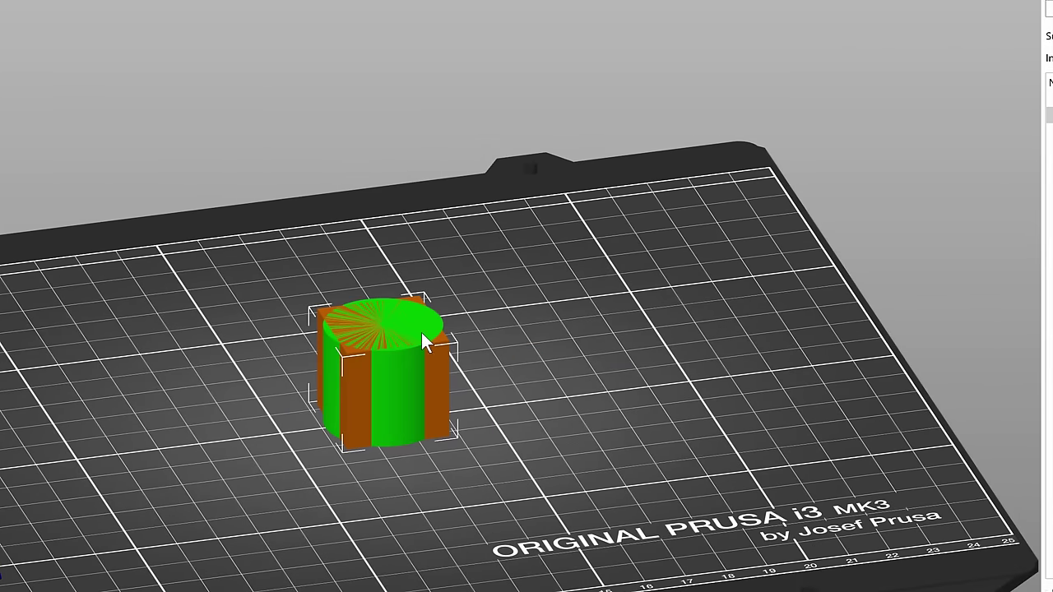
left_click_drag(423, 345, 564, 319)
left_click(633, 271)
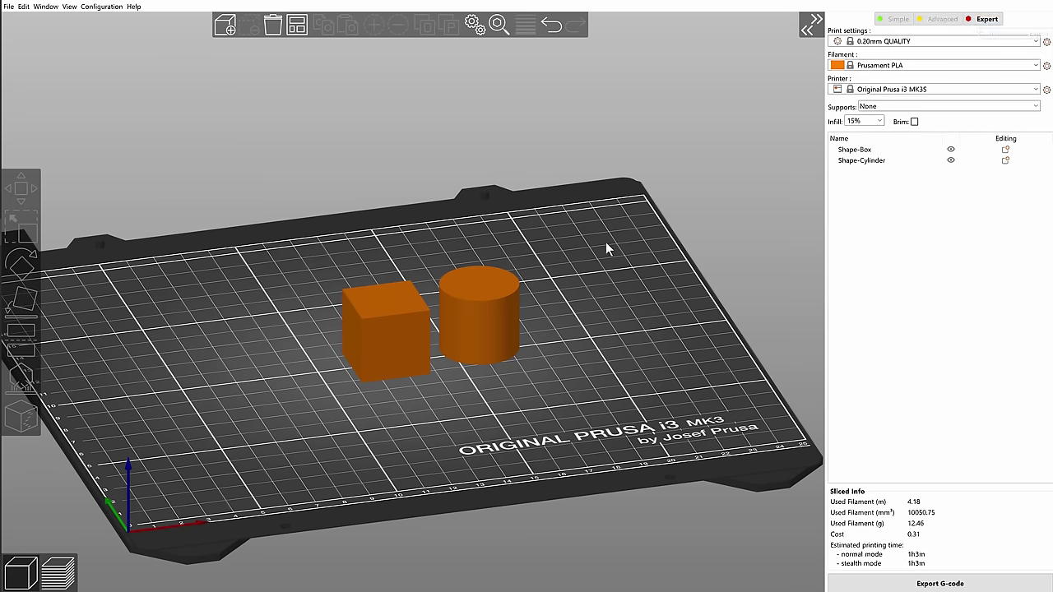
- Add per-object ironing settings to the cylinder: Enable ironing, Flow rate, Spacing between ironing passes and Ironing Type
left_click(500, 310)
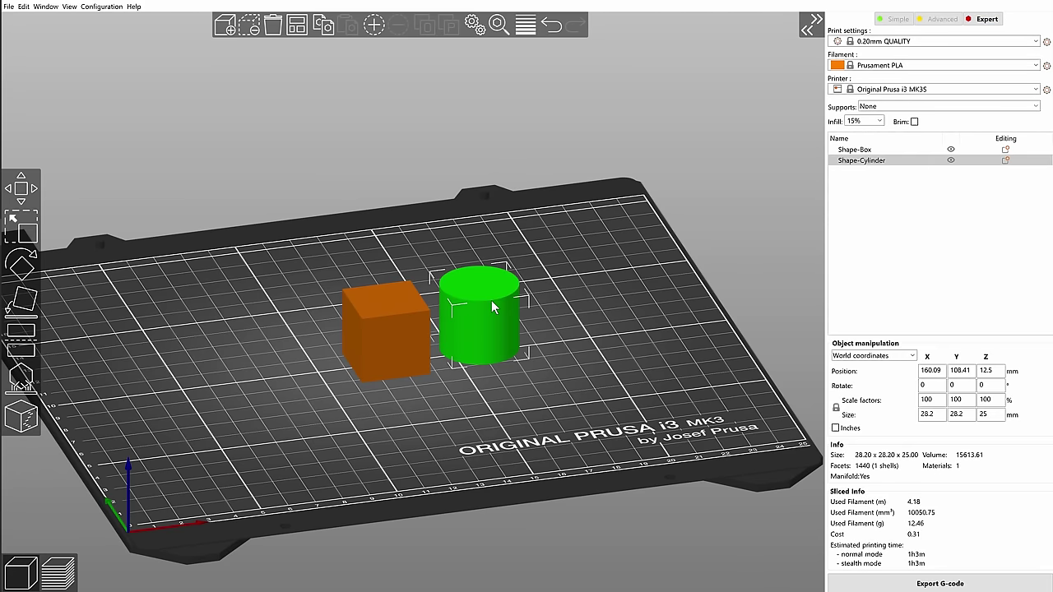
right_click(491, 314)
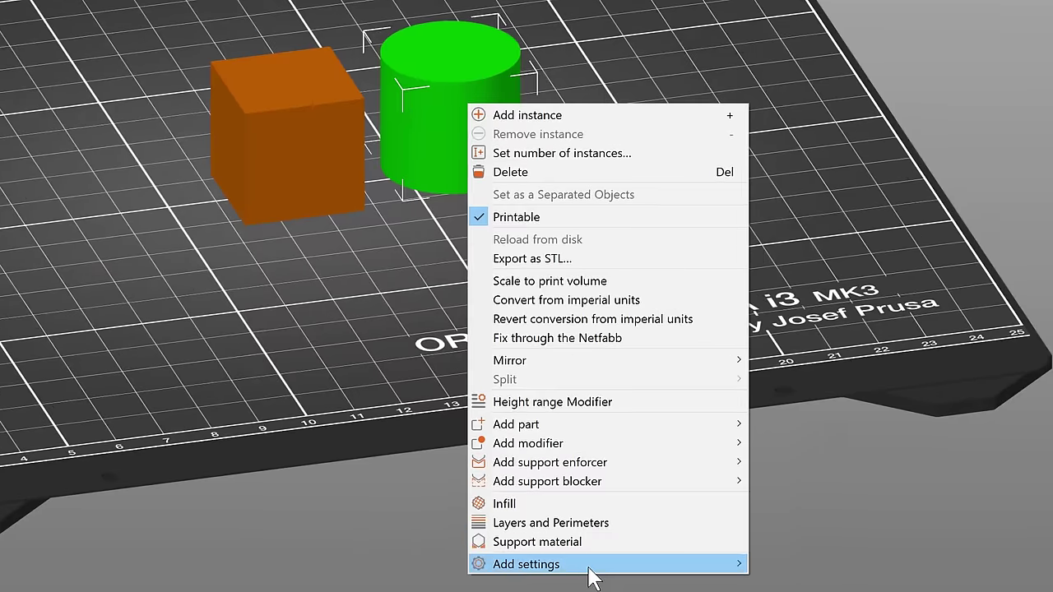
mouse_move(590, 575)
left_click(838, 507)
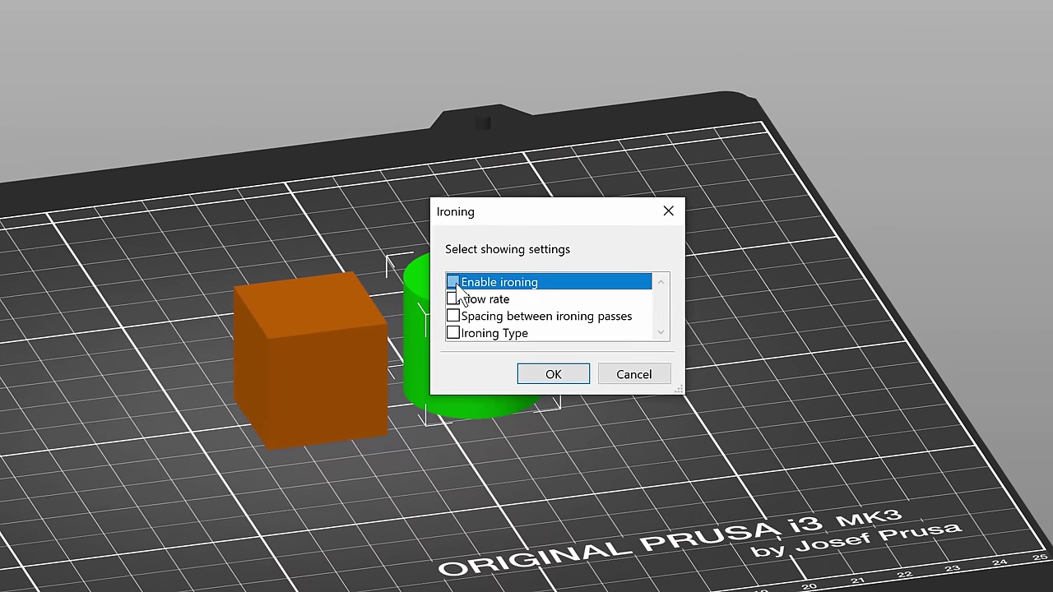
left_click(431, 66)
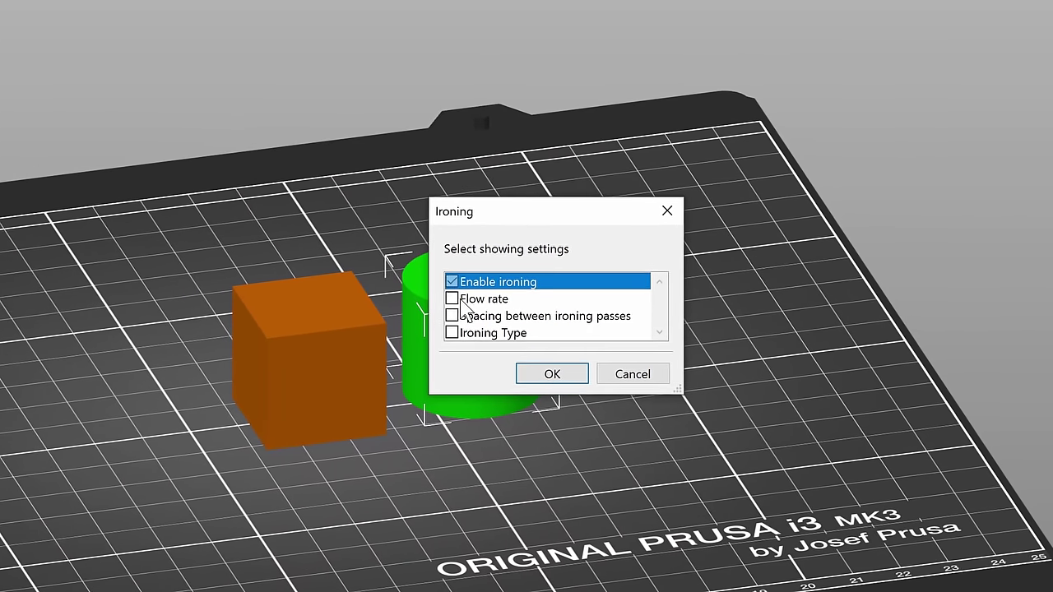
left_click(461, 299)
left_click(457, 315)
left_click(477, 333)
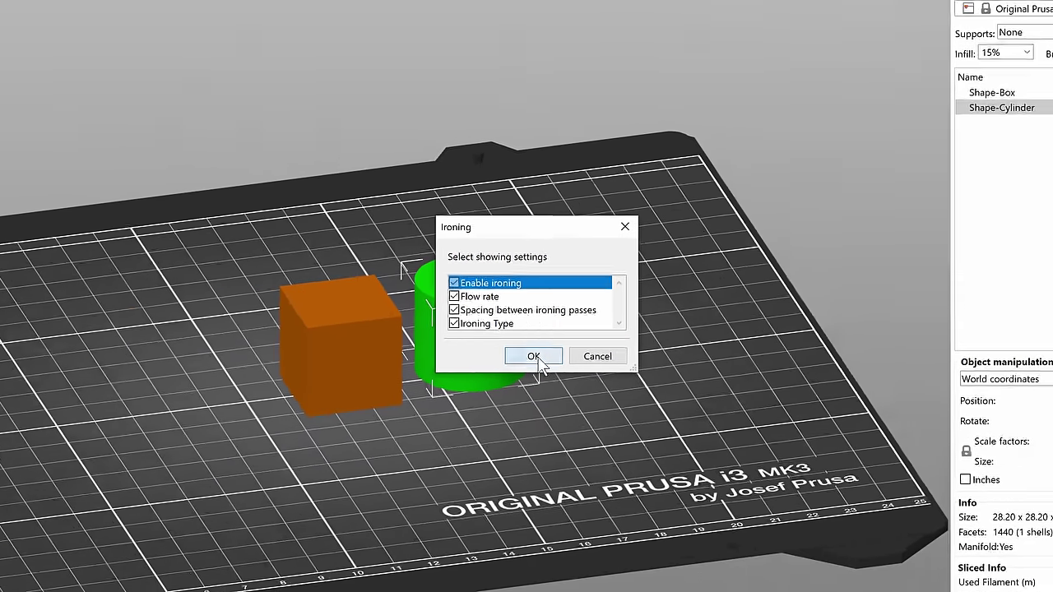
left_click(542, 375)
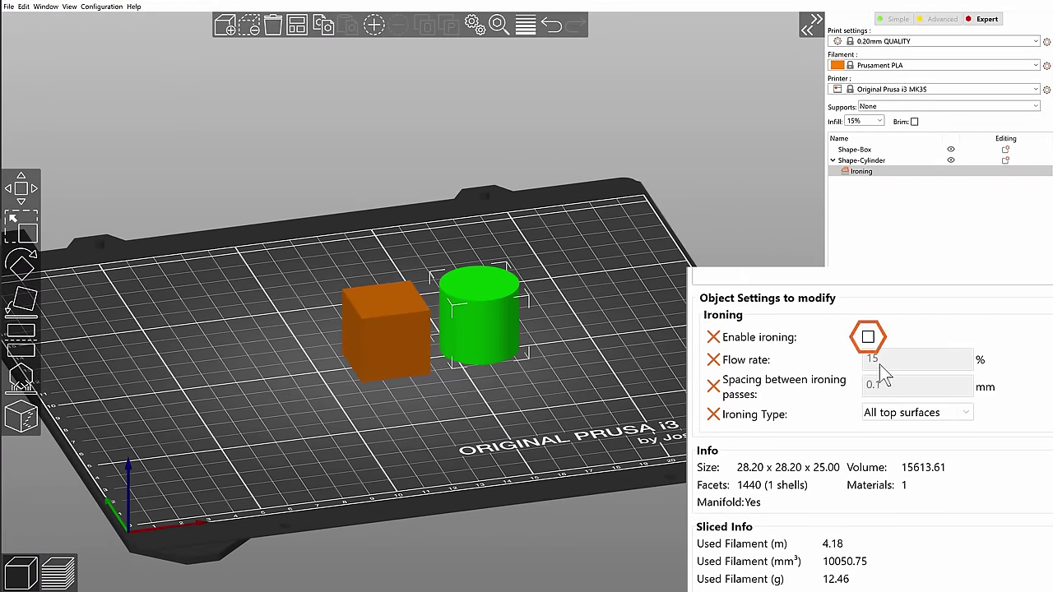
- Enable ironing for the cylinder only, select the box, and reopen the cylinder's ironing settings
left_click(935, 463)
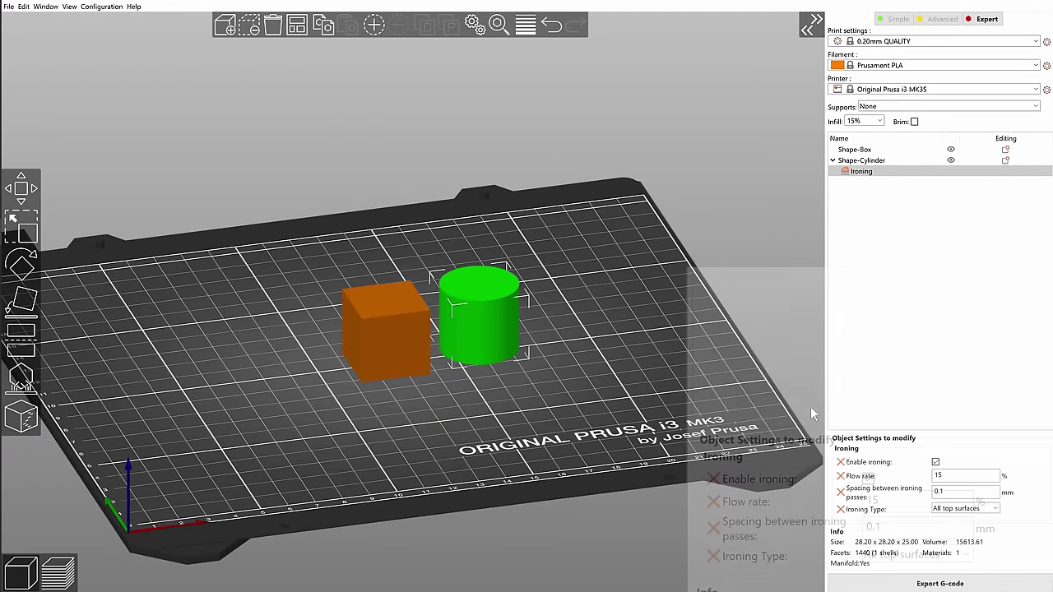
left_click(410, 346)
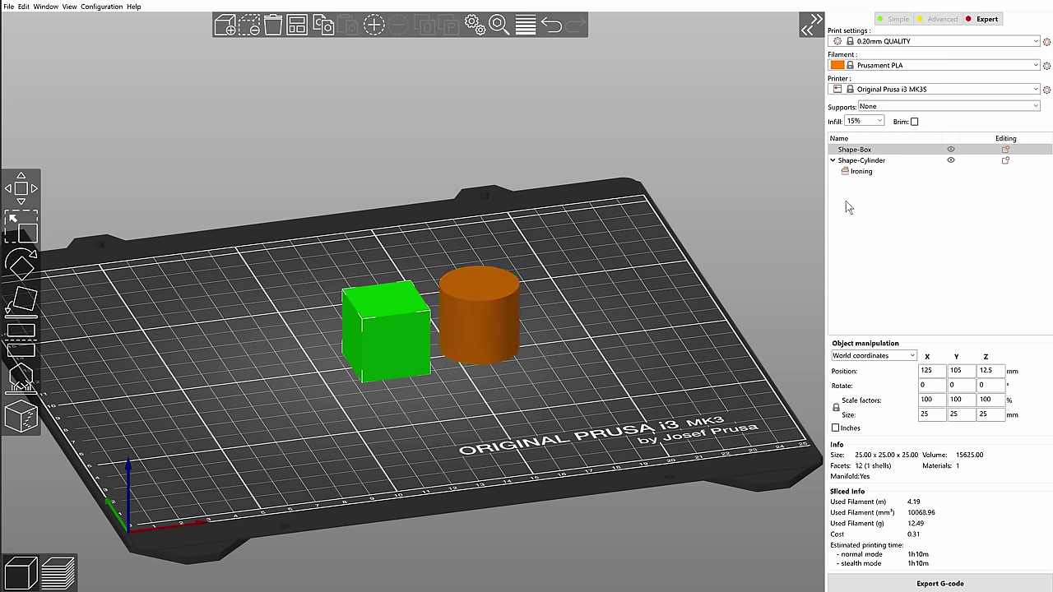
left_click(862, 175)
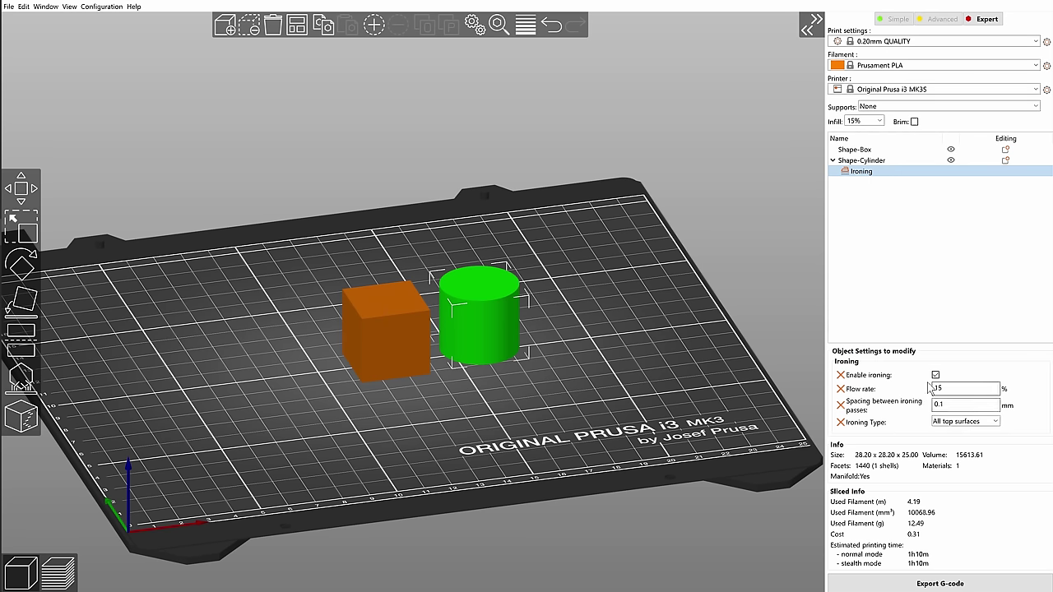
- Switch to Advanced mode and try the ironing types Topmost surface only and All solid surfaces in the Infill print settings
left_click(940, 19)
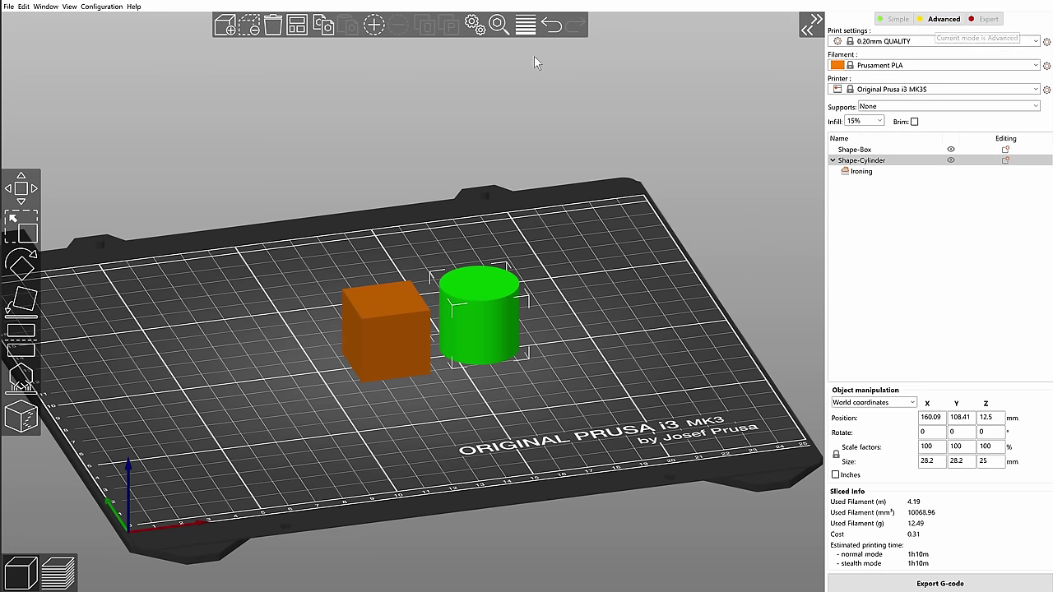
left_click(481, 31)
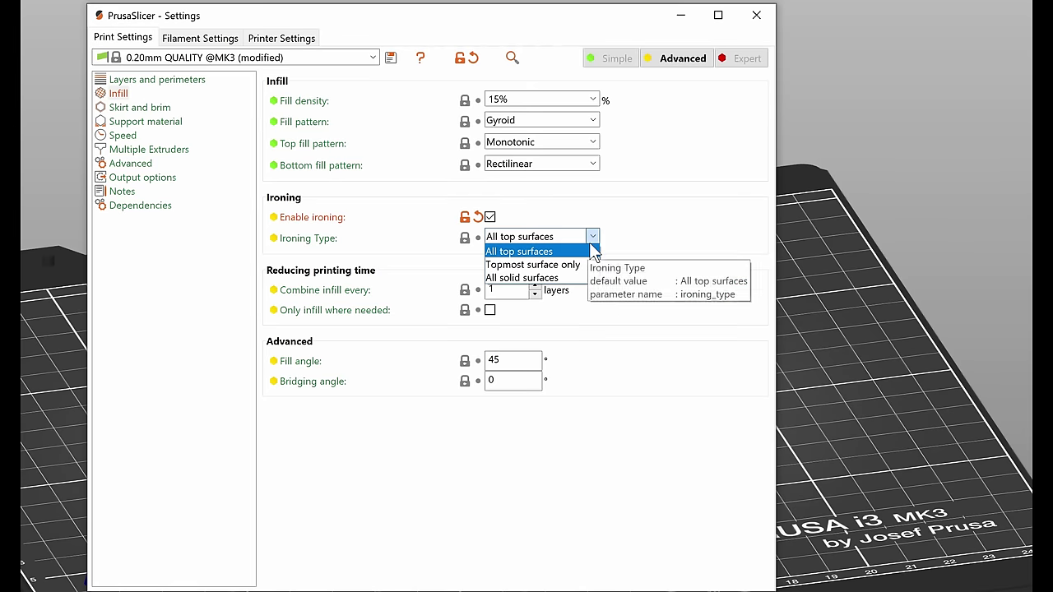
left_click(591, 266)
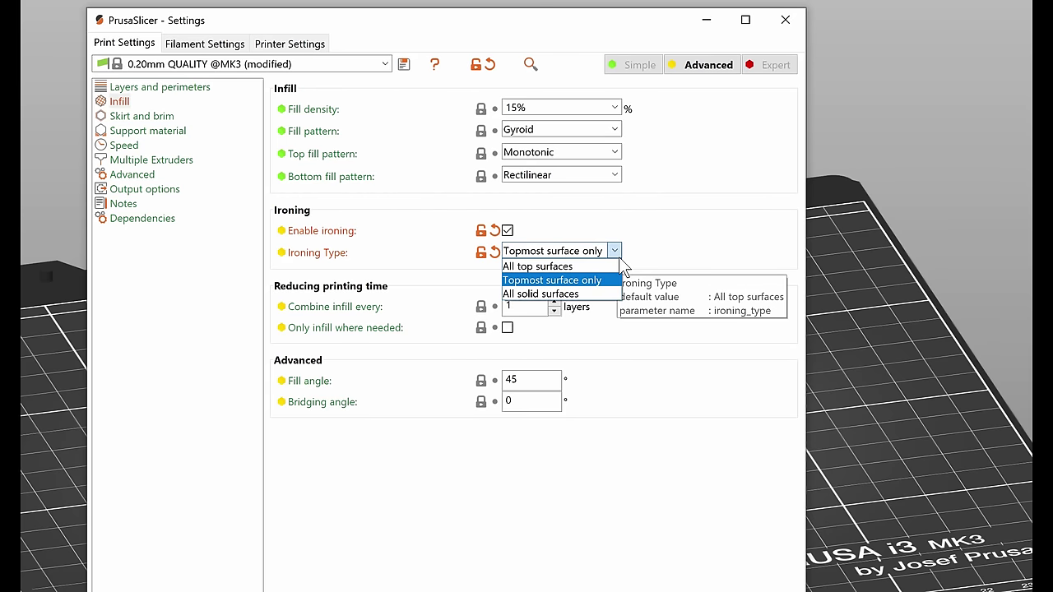
left_click(585, 297)
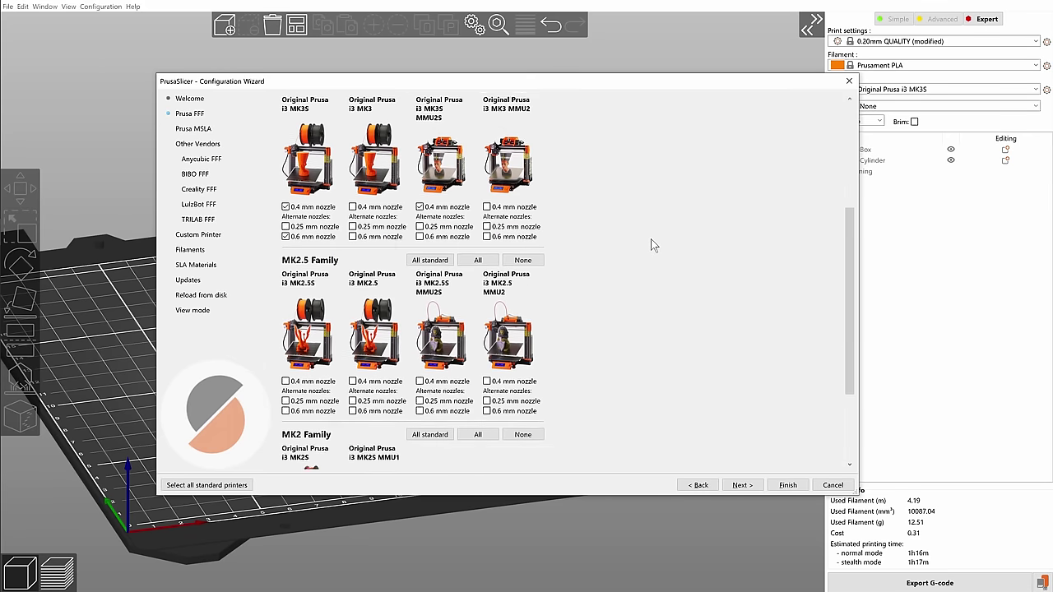
left_click(218, 211)
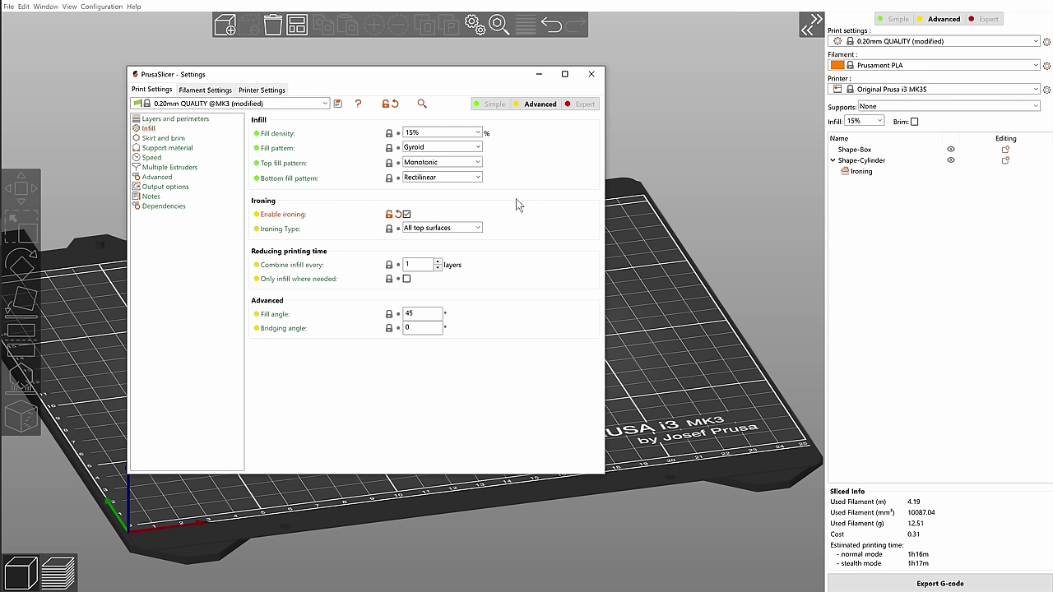
- Toggle Enable ironing off and on in the Infill settings and set the ironing type to All top surfaces
left_click(408, 216)
left_click(408, 215)
left_click(479, 230)
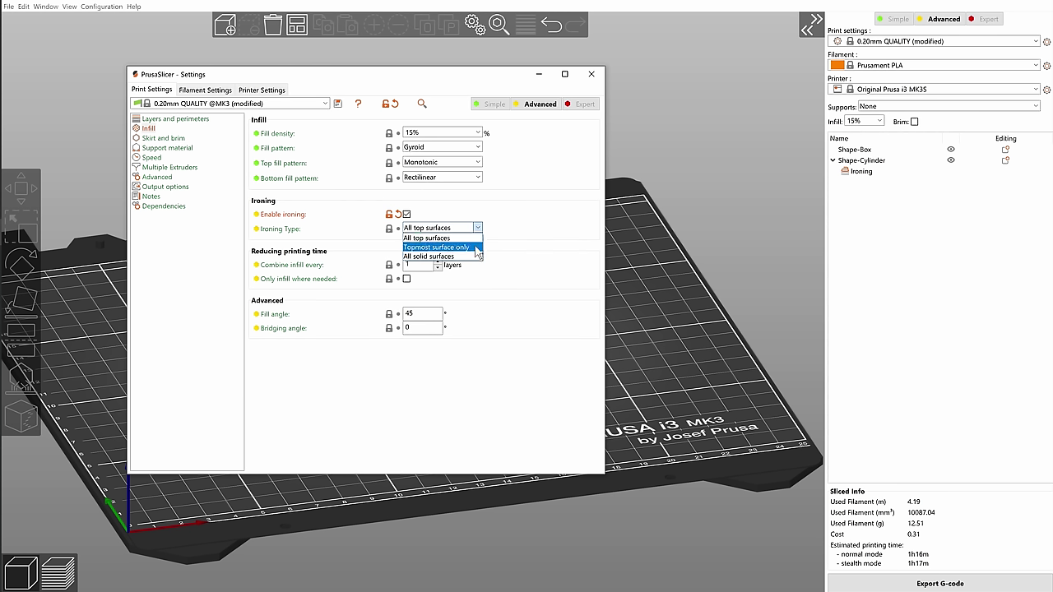
left_click(436, 238)
- Switch the print settings to Expert mode and open the ironing flow rate for editing
left_click(579, 104)
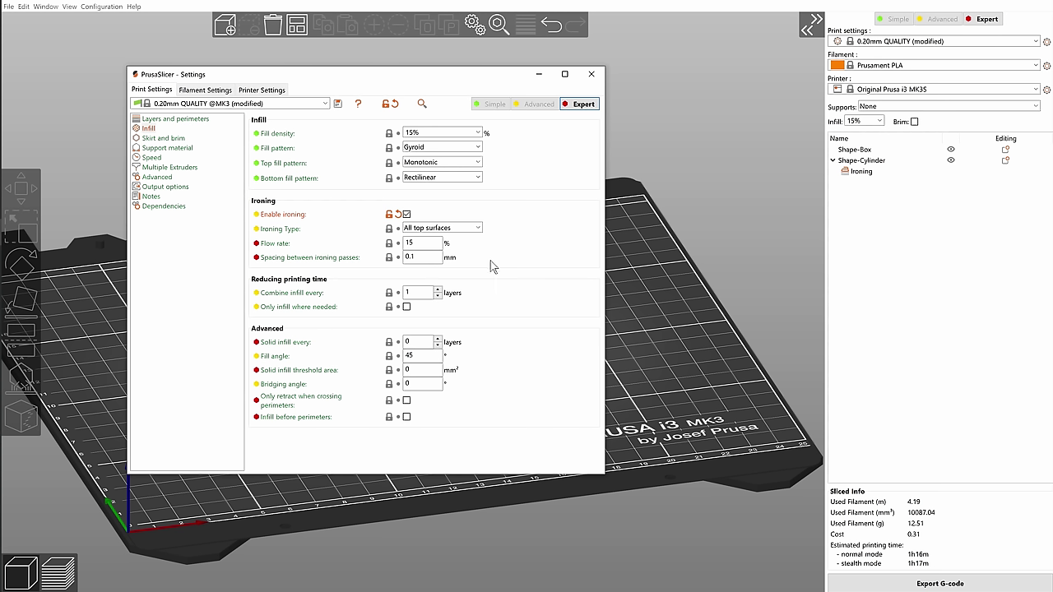
left_click(438, 245)
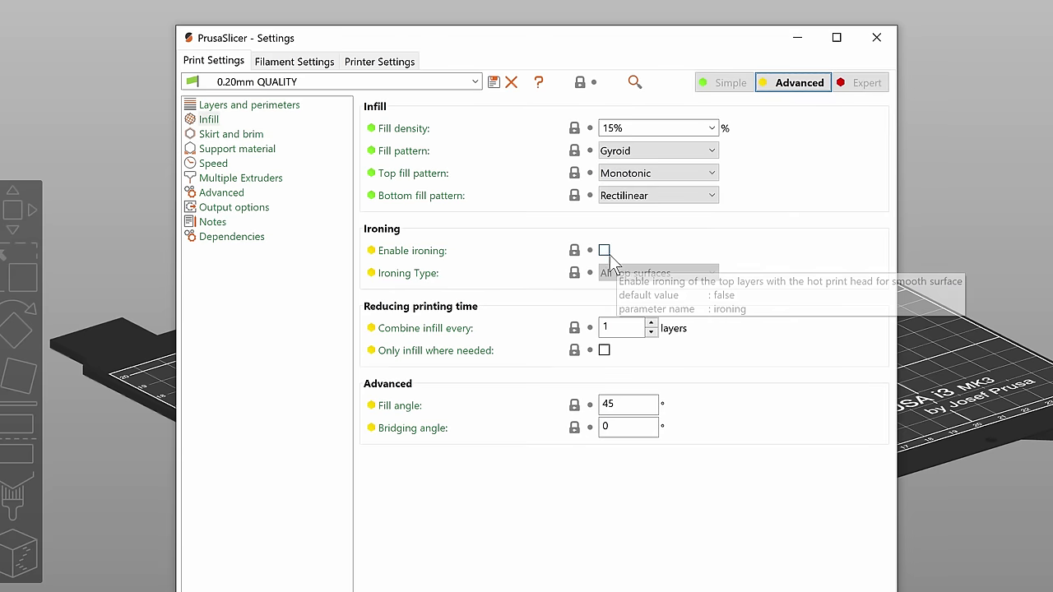
- Enable ironing in the Infill settings of the 0.20mm QUALITY print profile
left_click(605, 250)
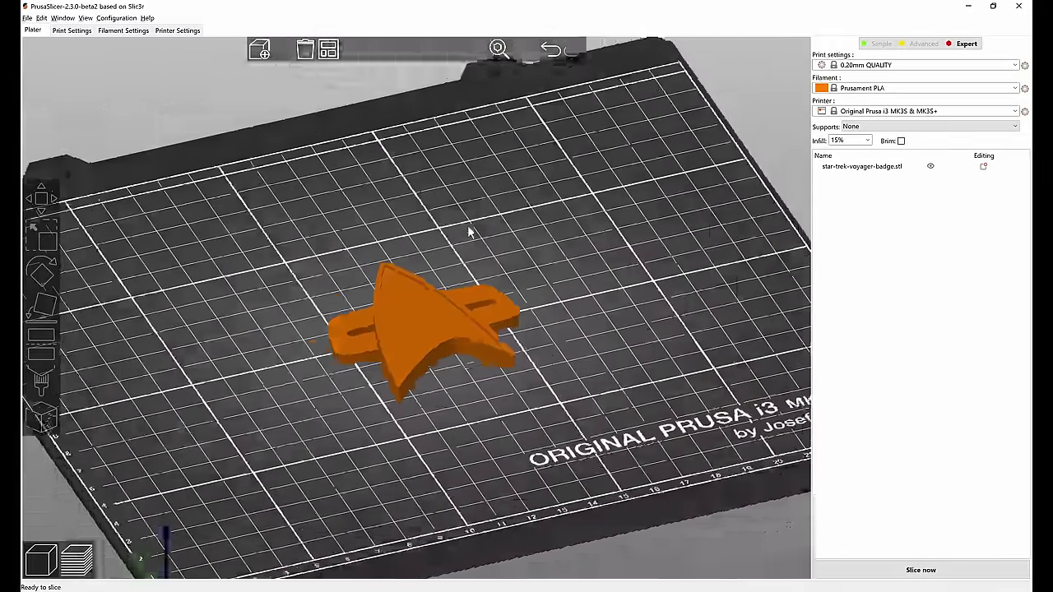
- Examine the top surfaces and side profile of the star-trek-voyager-badge model from several angles and distances
scroll(468, 227, "up", 6)
scroll(303, 262, "down", 2)
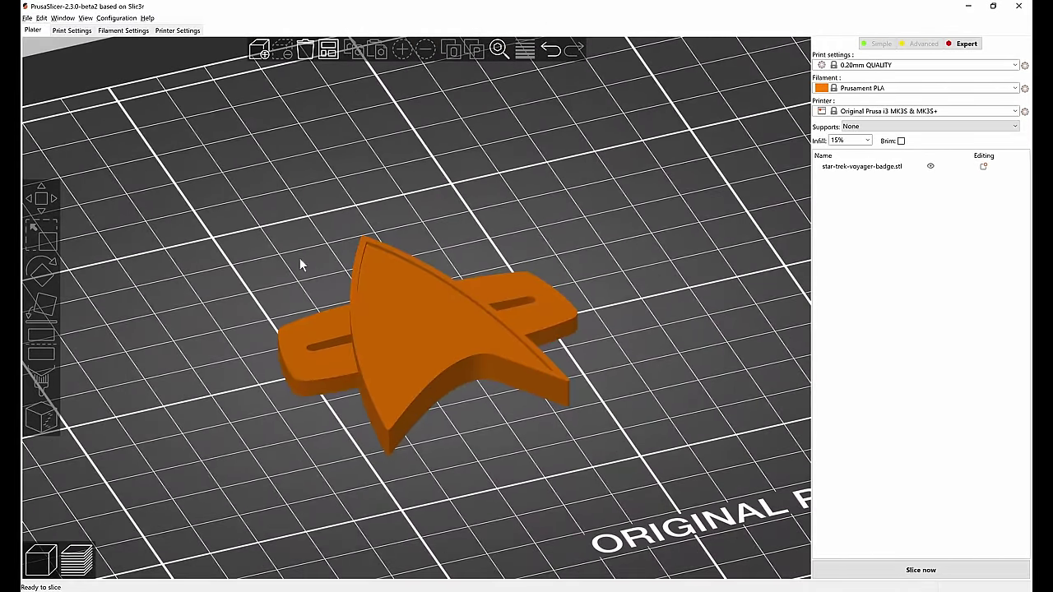
left_click_drag(300, 258, 291, 257)
scroll(297, 282, "down", 3)
scroll(292, 276, "up", 1)
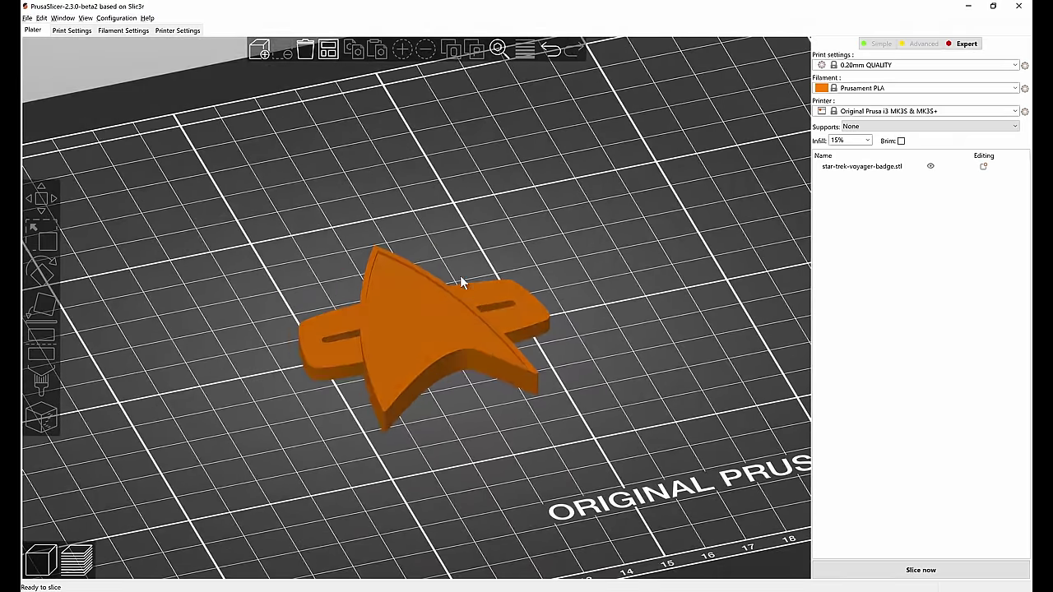
scroll(460, 279, "down", 3)
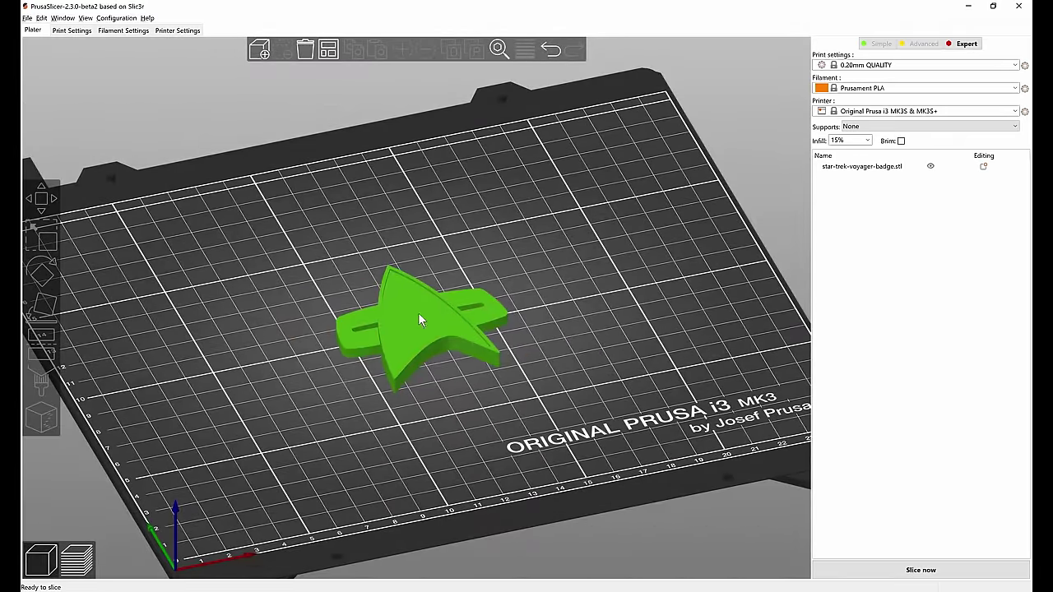
scroll(399, 383, "down", 4)
scroll(404, 396, "up", 5)
left_click_drag(415, 429, 469, 430)
scroll(420, 421, "down", 2)
scroll(425, 406, "up", 7)
scroll(426, 408, "up", 2)
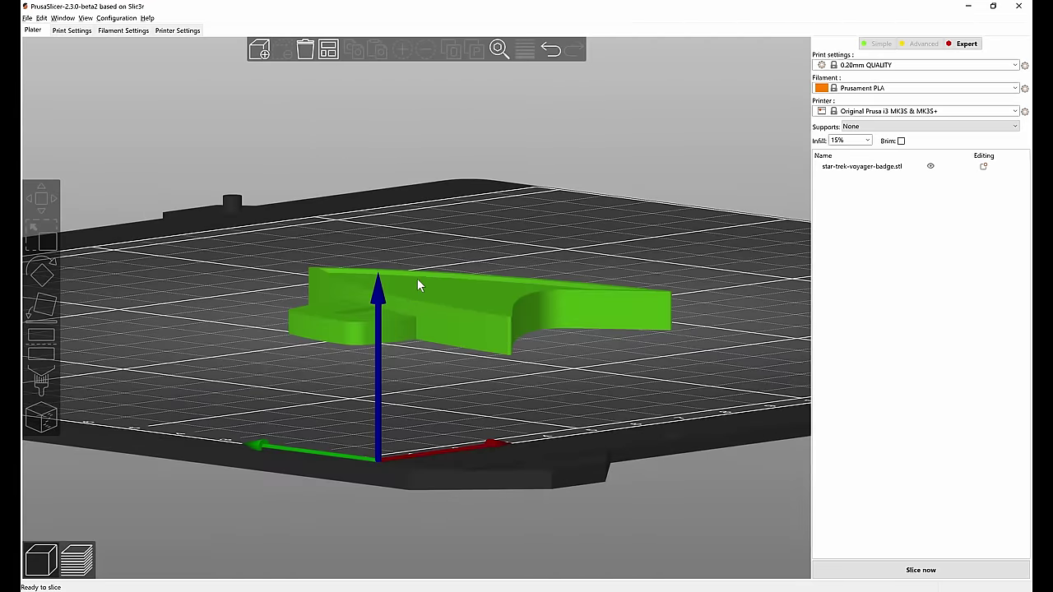
left_click_drag(390, 326, 465, 436)
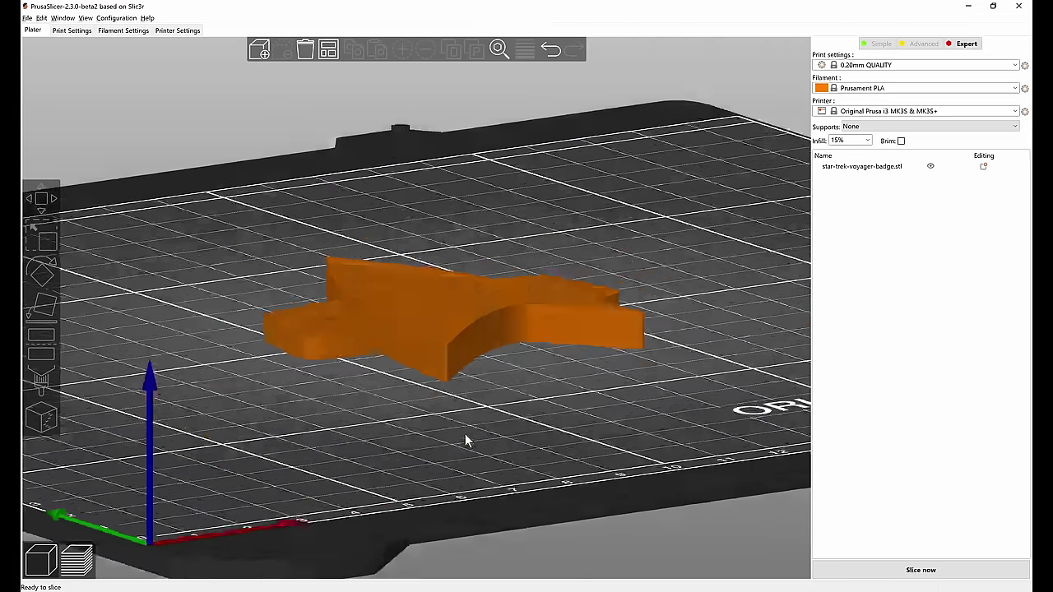
scroll(465, 436, "up", 2)
- Add a height range modifier to the star-trek-voyager-badge model and select its layer range for editing
right_click(403, 335)
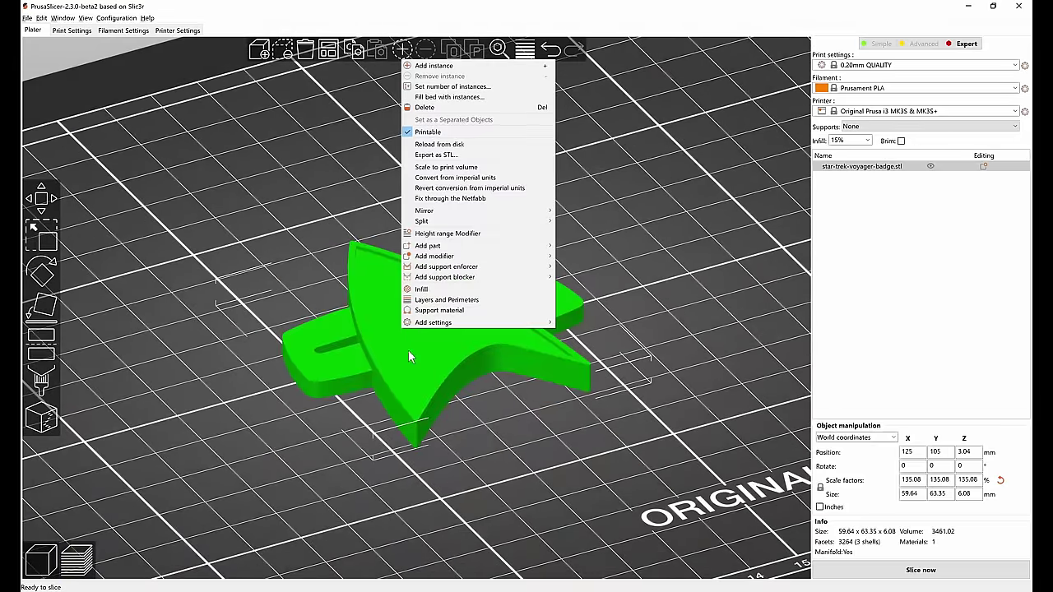
left_click(497, 473)
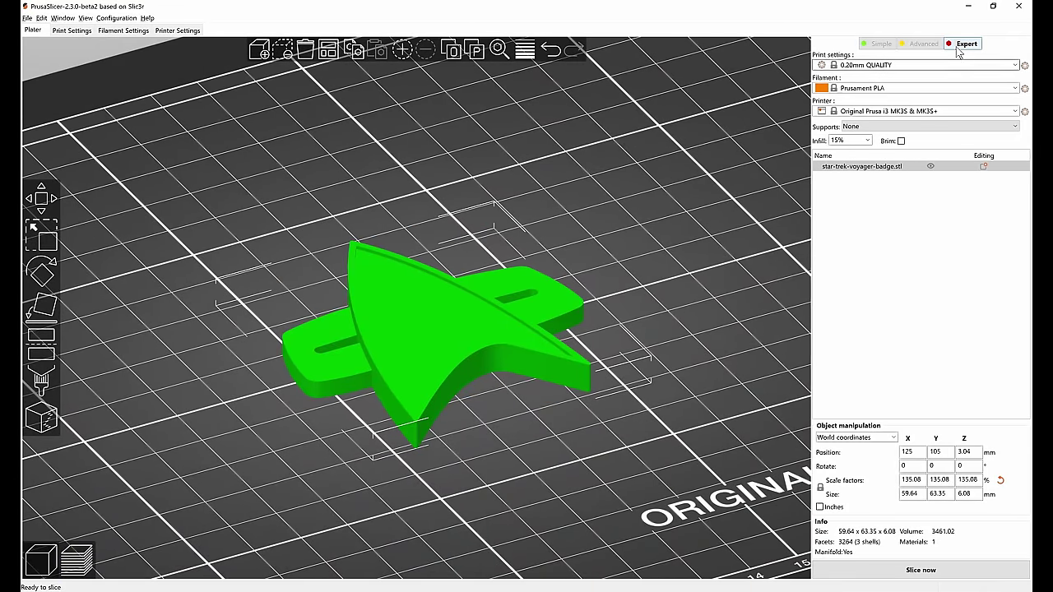
right_click(402, 316)
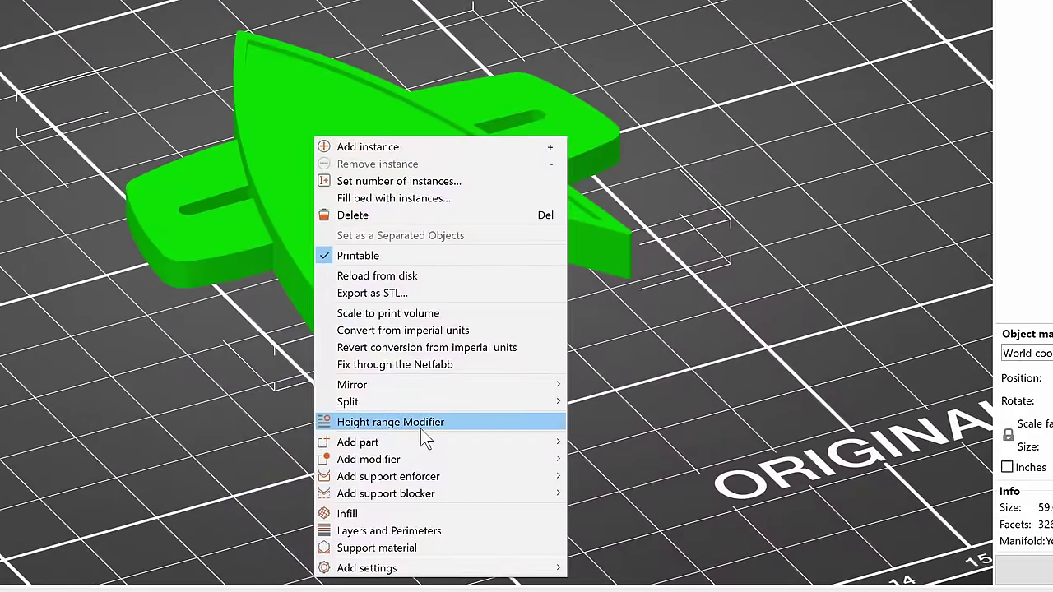
left_click(420, 428)
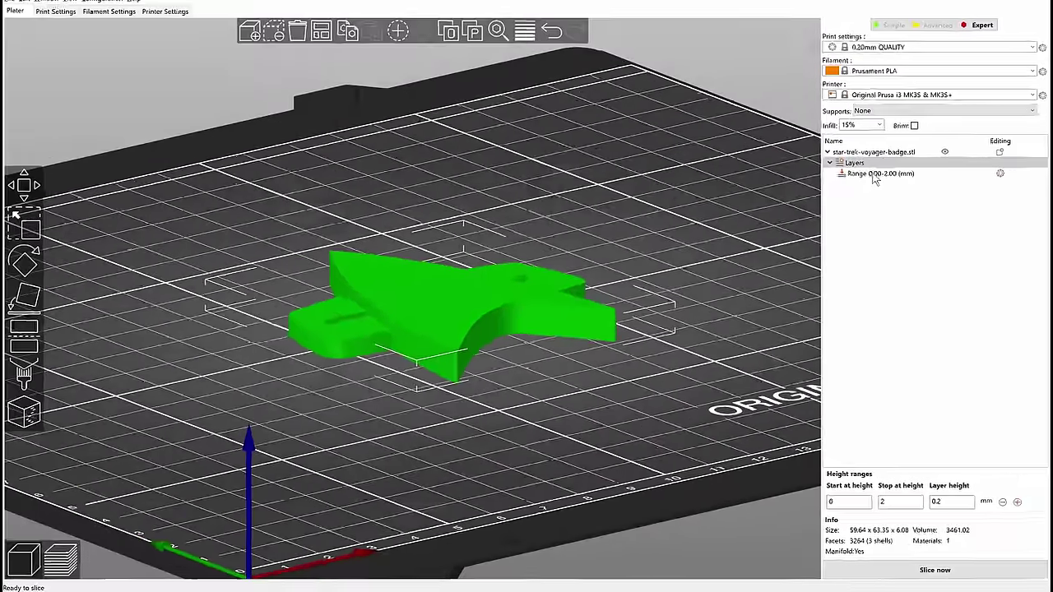
left_click(958, 72)
- Set the badge's height range to start at 2 mm and stop at 5 mm
left_click_drag(728, 251, 712, 271)
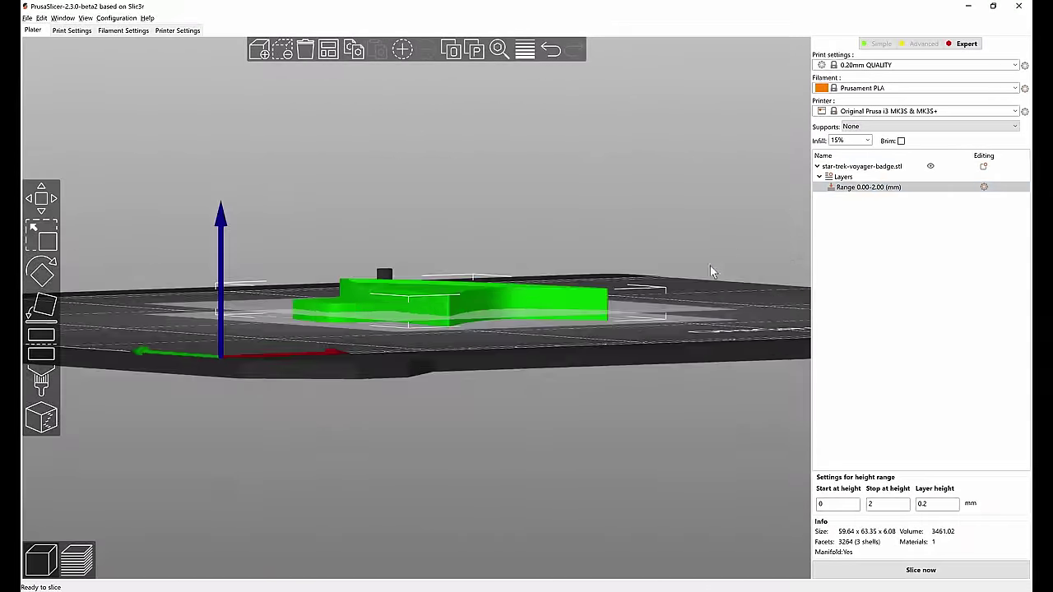
left_click_drag(617, 212, 606, 246)
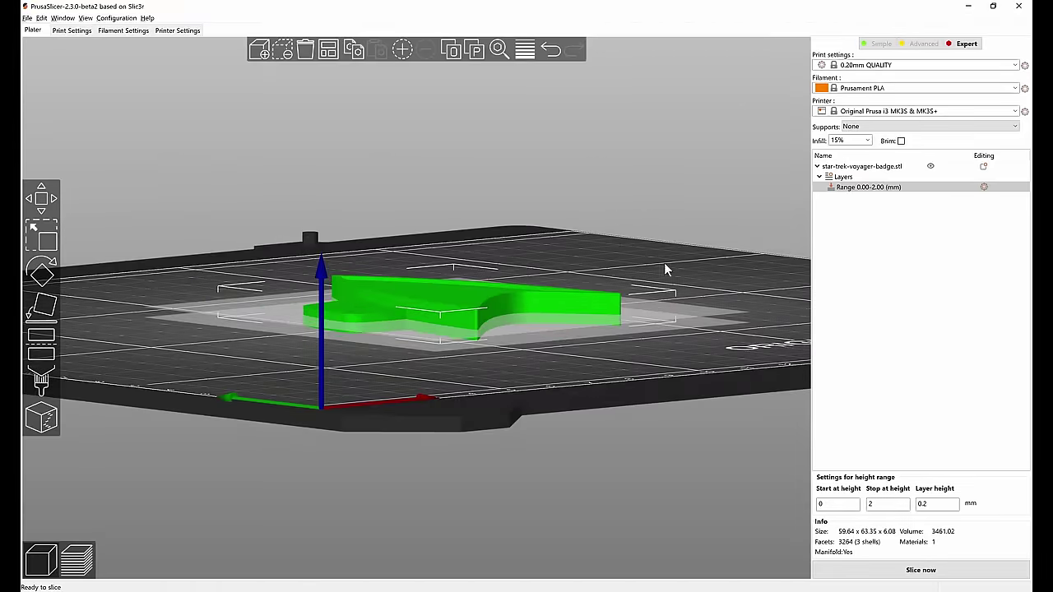
left_click_drag(664, 262, 667, 240)
scroll(667, 241, "up", 3)
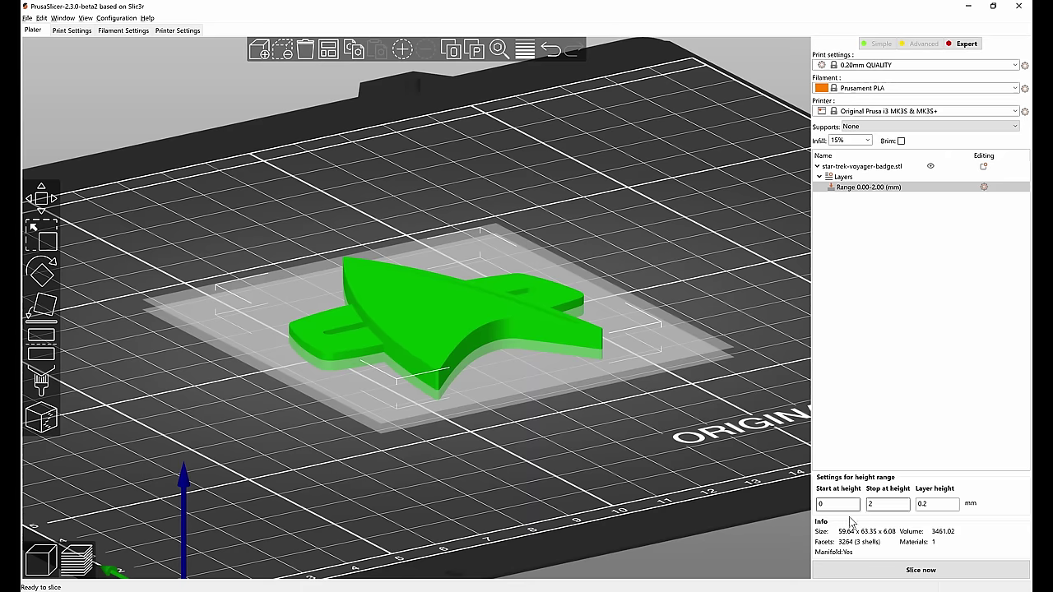
left_click(841, 504)
key("BackSpace")
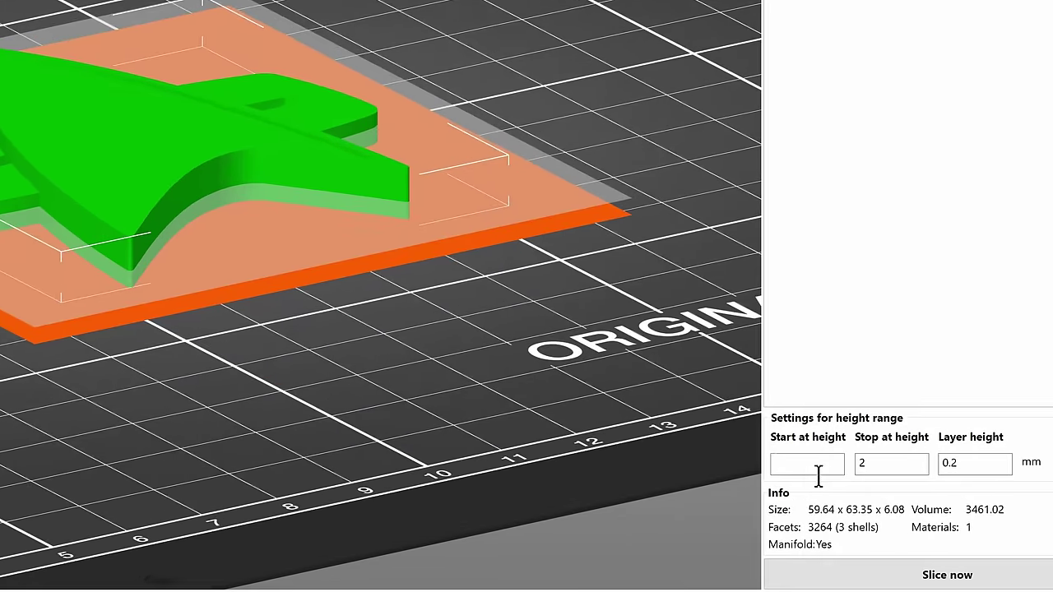
type("2")
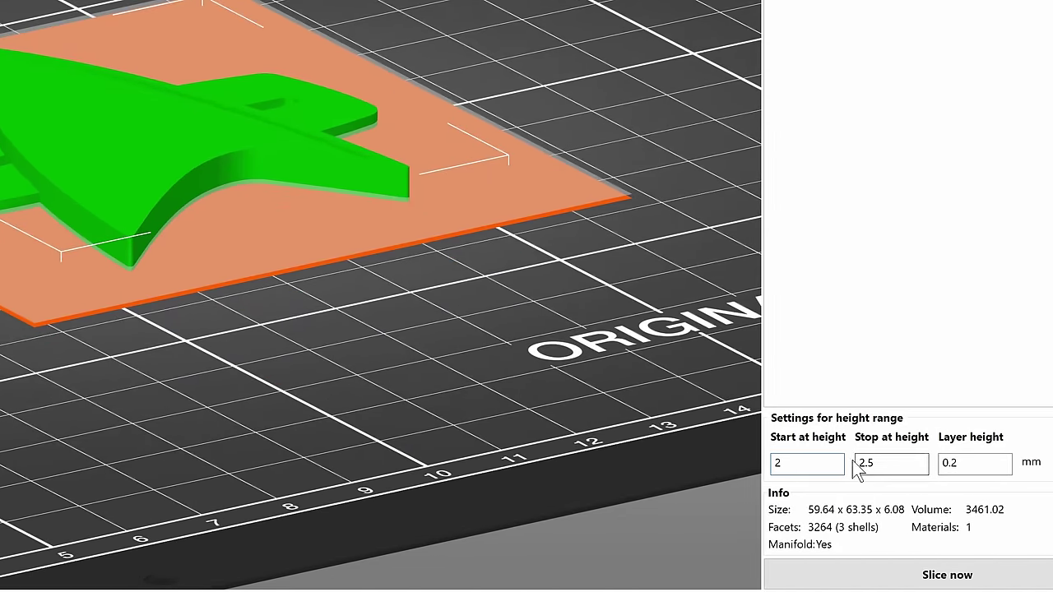
double_click(864, 463)
type("5")
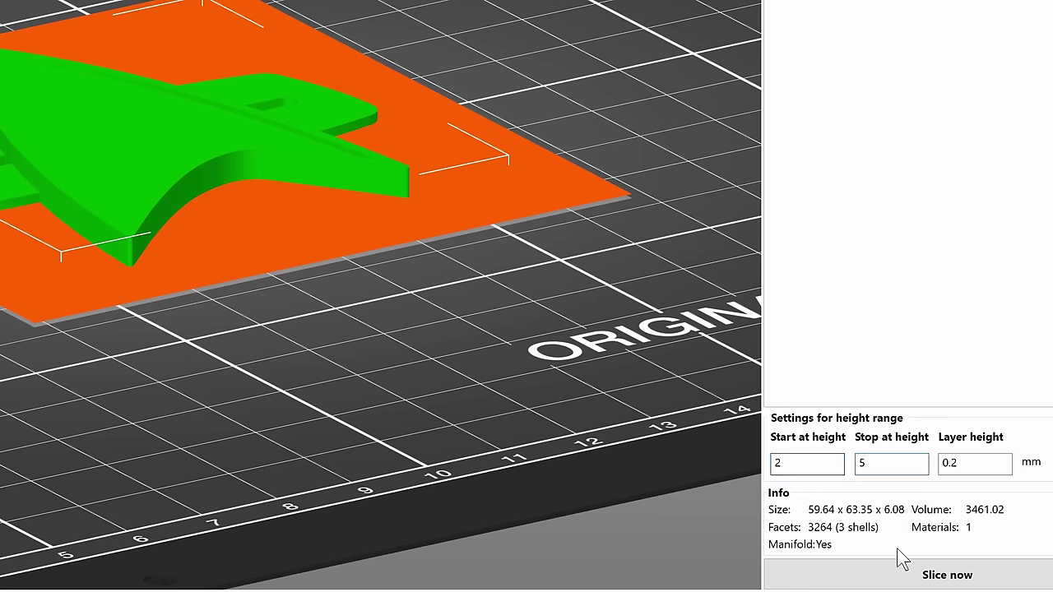
left_click(844, 474)
- Examine from the side and from above which surfaces of the badge lie within the height range
left_click_drag(383, 372, 380, 322)
left_click_drag(504, 382, 364, 89)
scroll(527, 162, "up", 3)
left_click_drag(545, 170, 555, 142)
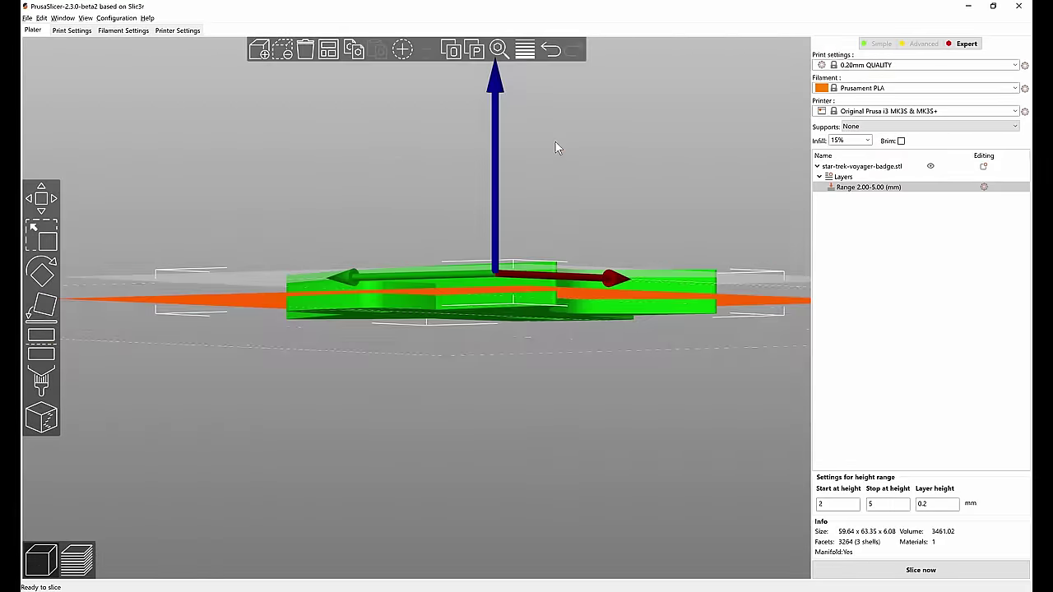
left_click_drag(297, 188, 325, 298)
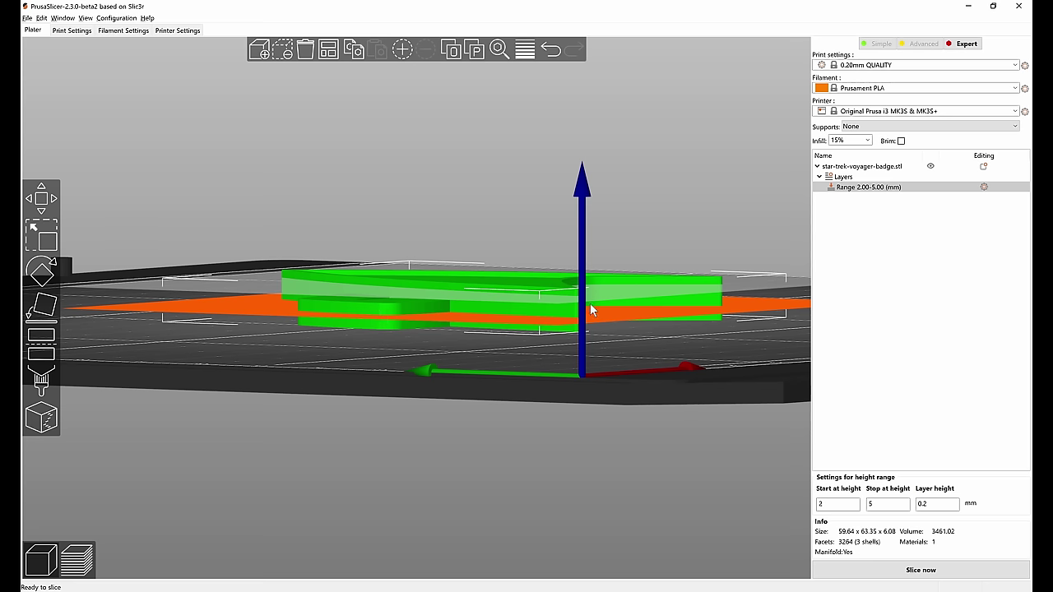
left_click_drag(688, 404, 680, 401)
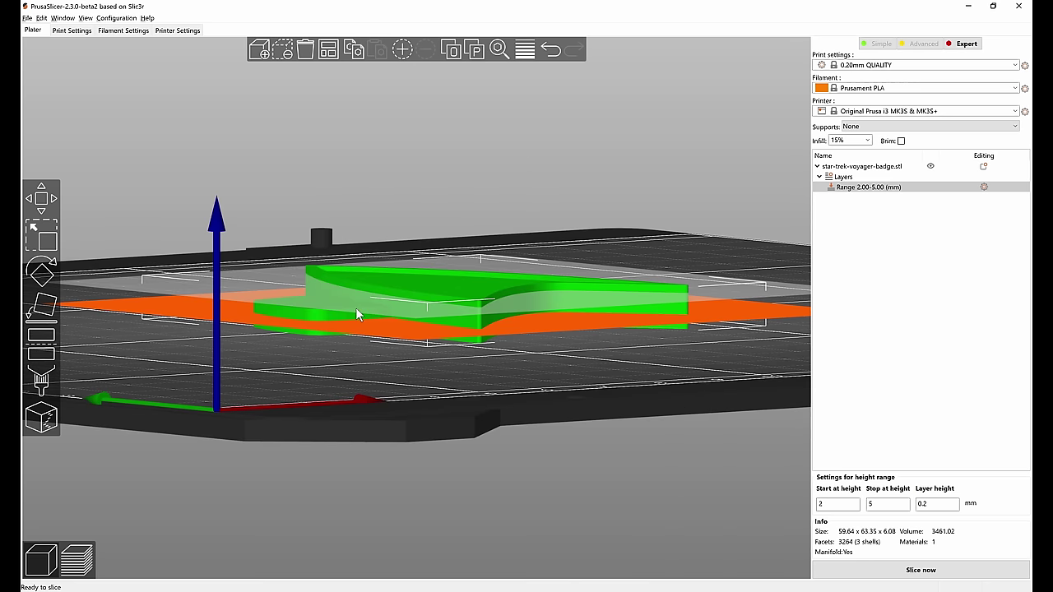
left_click_drag(393, 399, 396, 423)
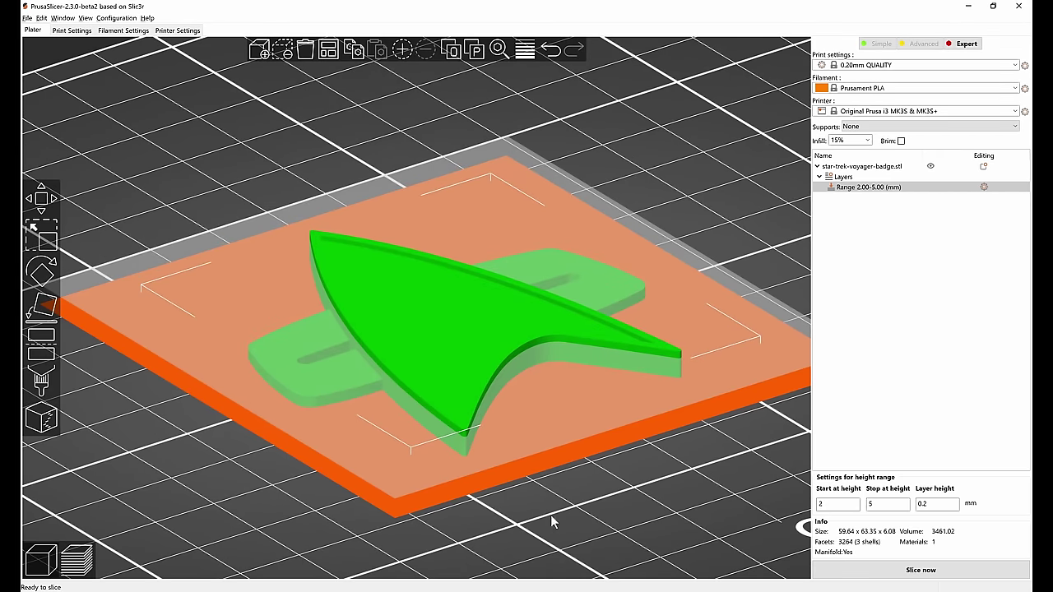
scroll(555, 493, "down", 2)
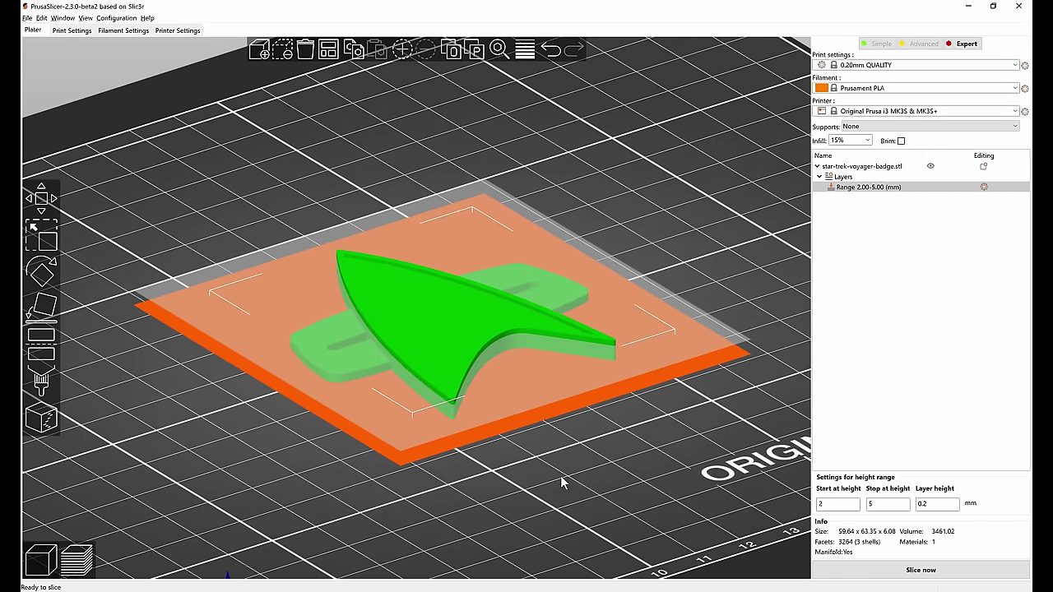
- Add the Enable ironing setting from the Ironing category to the 2.00-5.00 mm height range
left_click(984, 188)
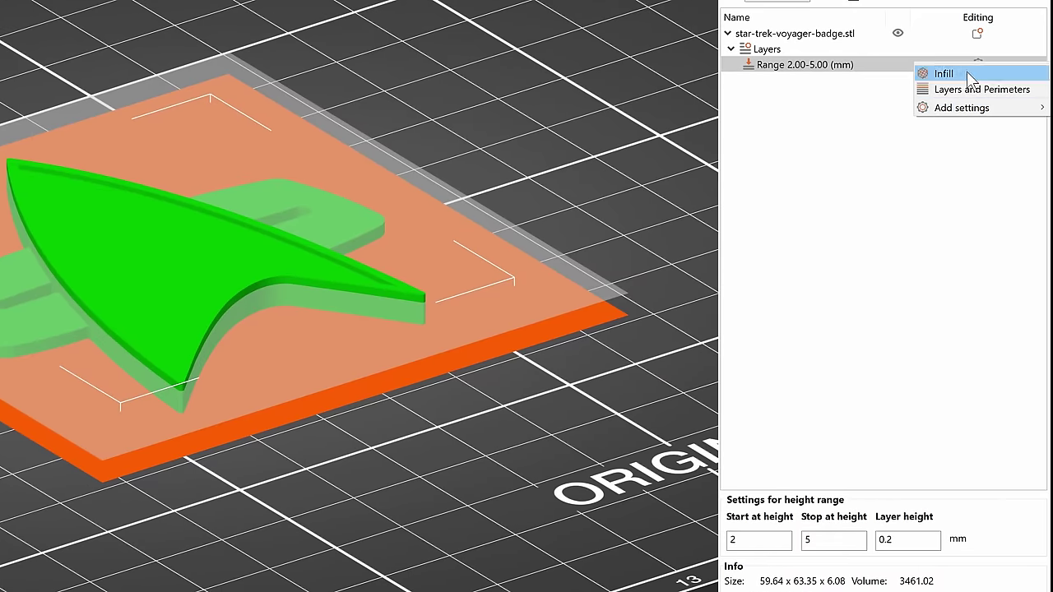
mouse_move(990, 115)
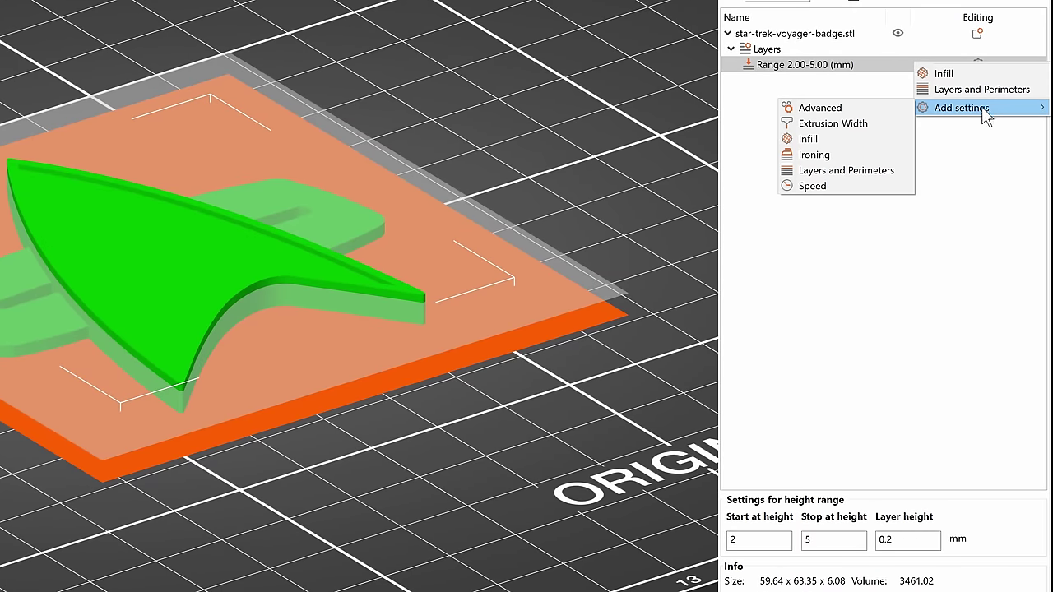
left_click(887, 160)
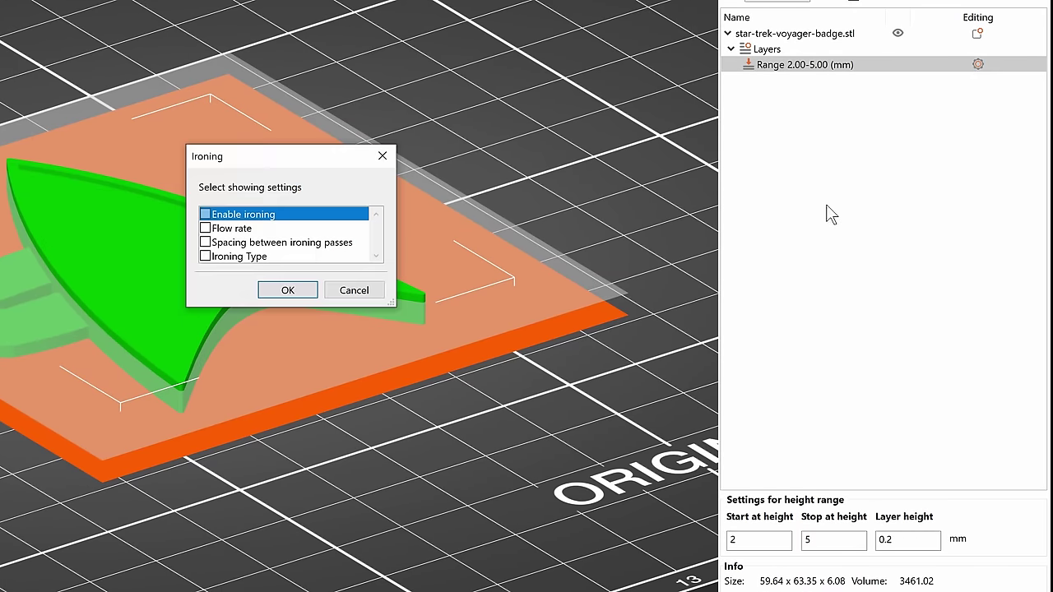
left_click(206, 215)
left_click(288, 291)
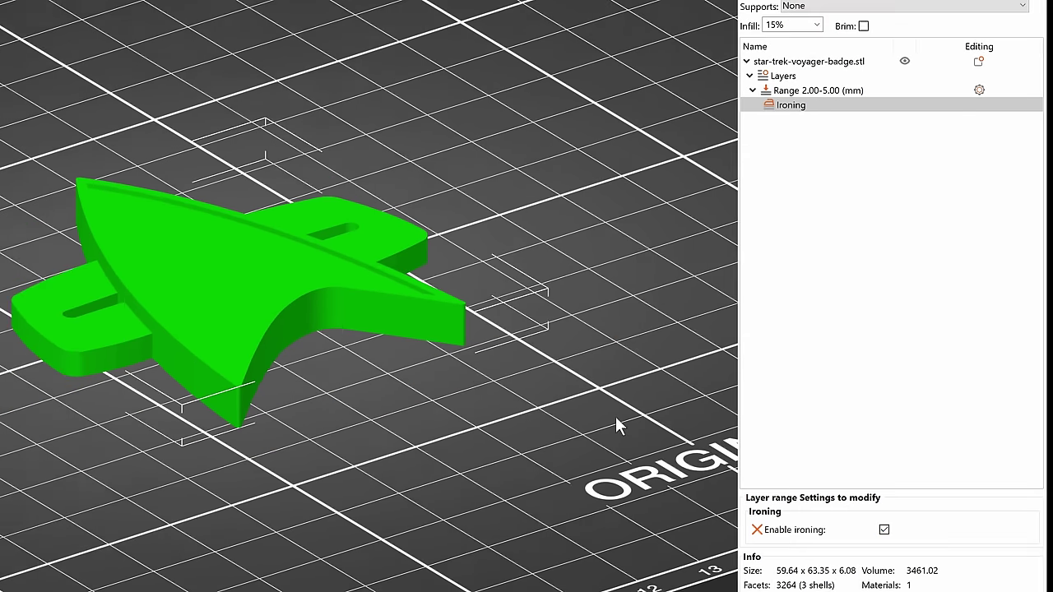
- Slice the badge and inspect the ironing on its wings and raised star in the preview
left_click(578, 391)
scroll(574, 358, "down", 3)
key("ctrl+r")
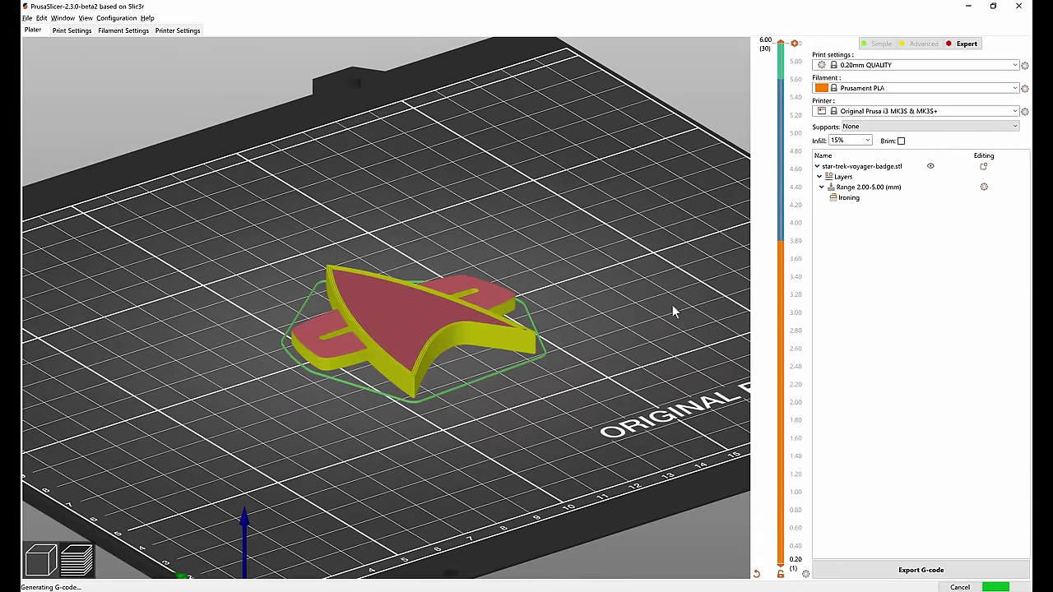
scroll(625, 255, "up", 10)
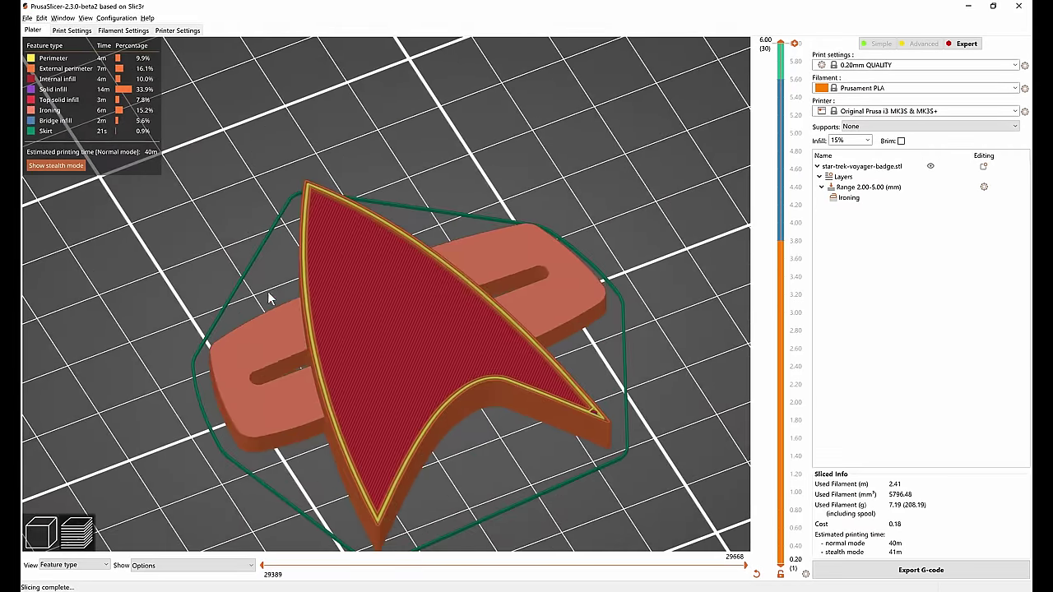
left_click_drag(424, 206, 431, 195)
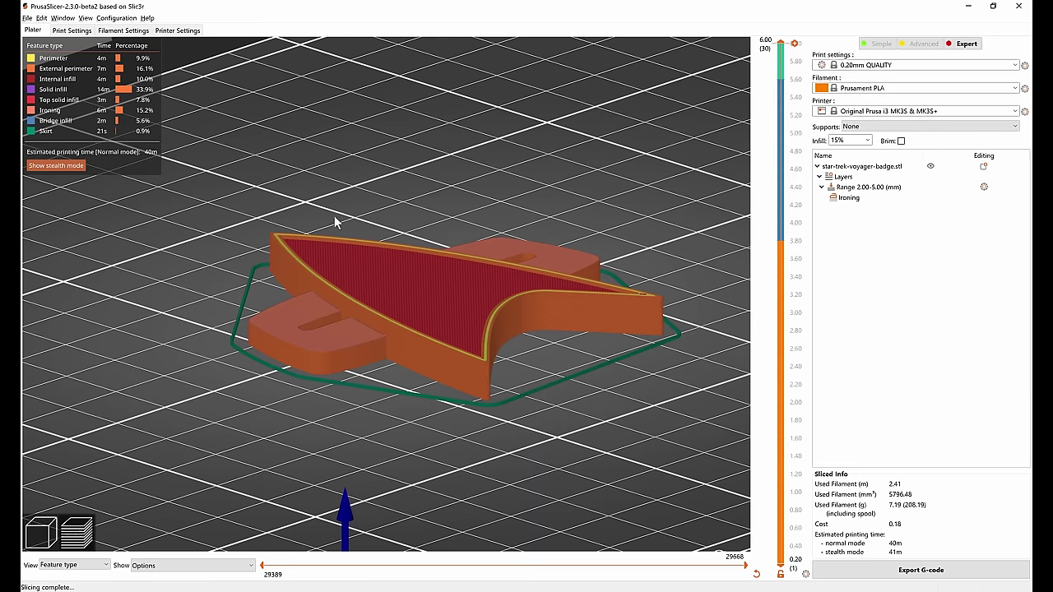
left_click_drag(656, 303, 655, 375)
scroll(661, 317, "down", 2)
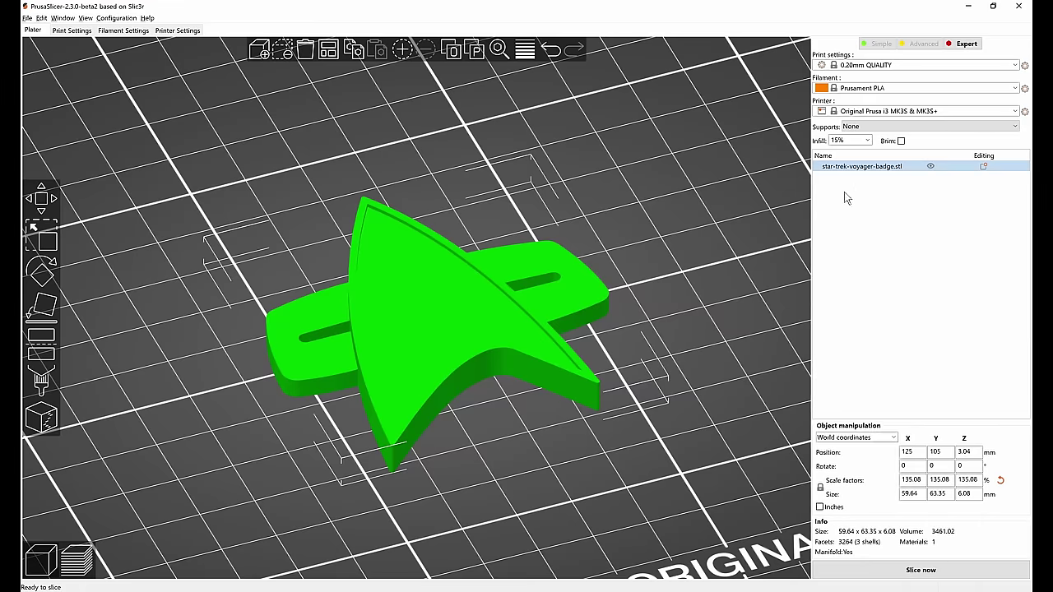
left_click_drag(735, 262, 728, 273)
scroll(728, 273, "down", 2)
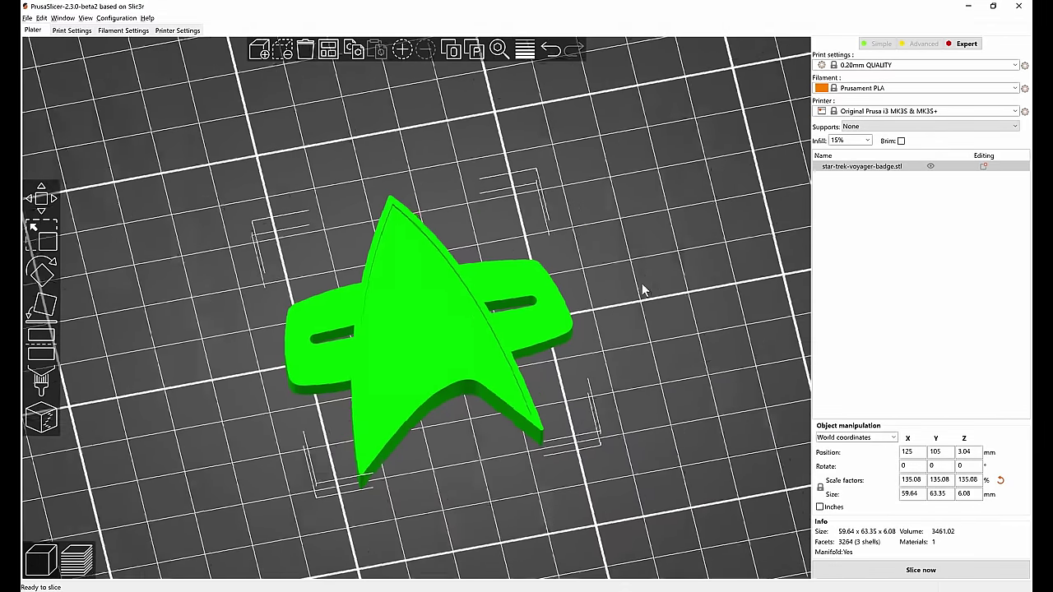
scroll(640, 296, "down", 5)
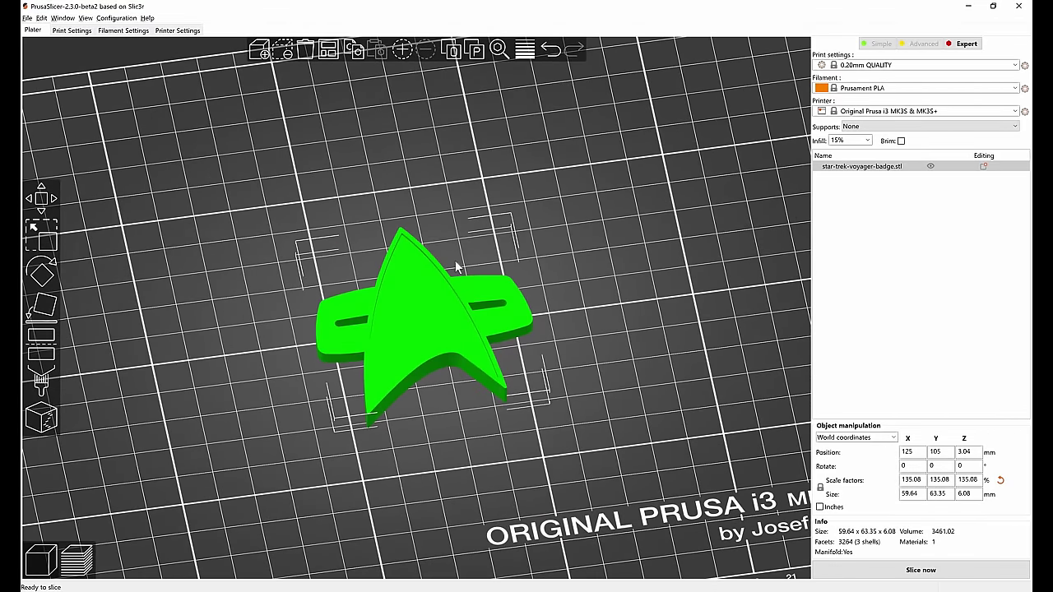
left_click(646, 300)
left_click(430, 305)
right_click(430, 307)
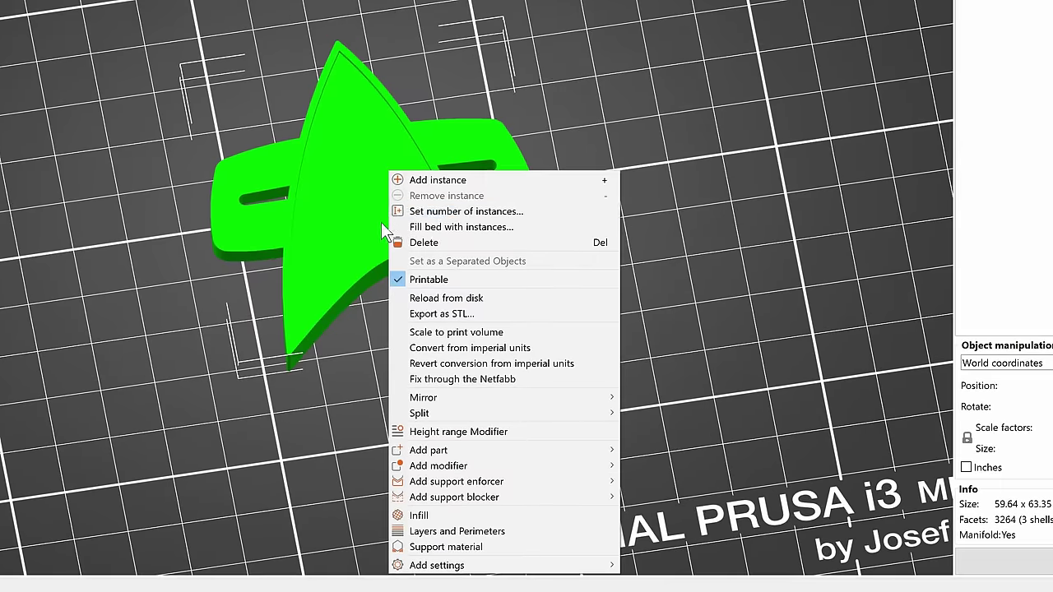
mouse_move(605, 476)
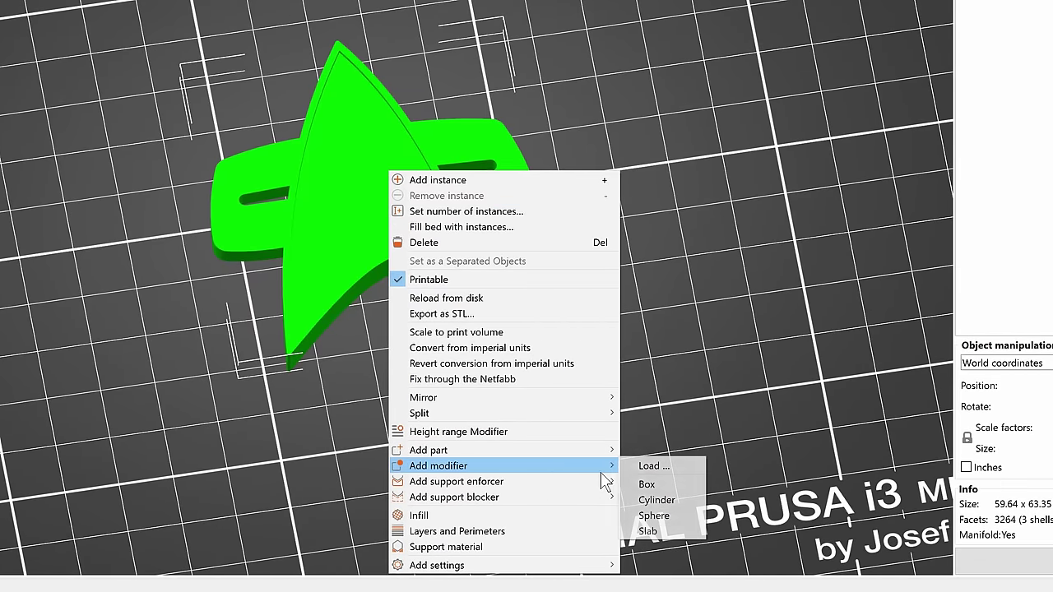
left_click(691, 325)
- Add a box modifier to the star-trek-voyager-badge model
left_click_drag(477, 251, 443, 183)
left_click_drag(710, 211, 723, 178)
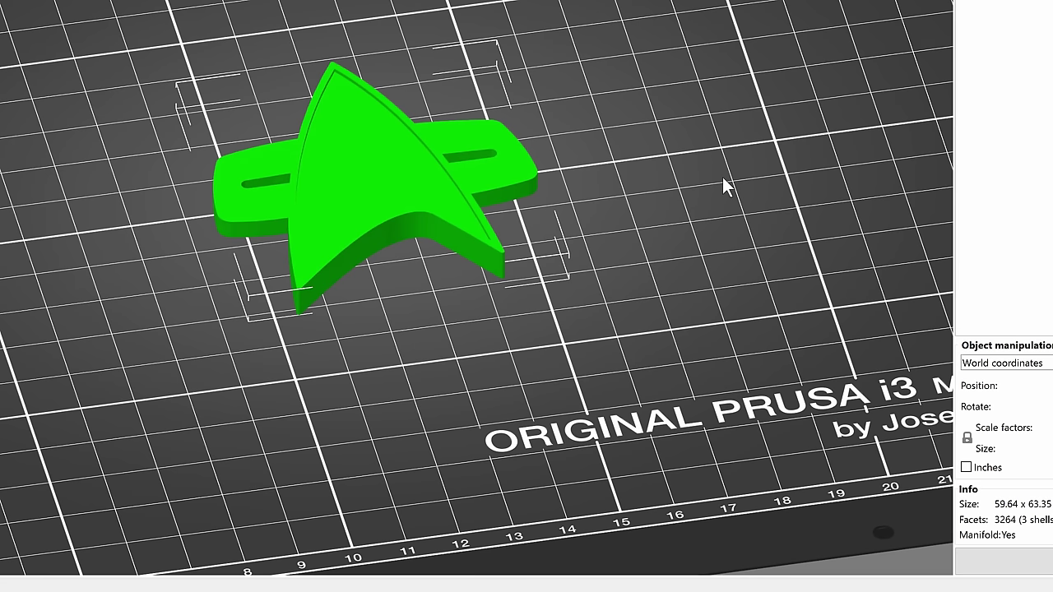
right_click_drag(404, 145, 400, 148)
right_click(390, 176)
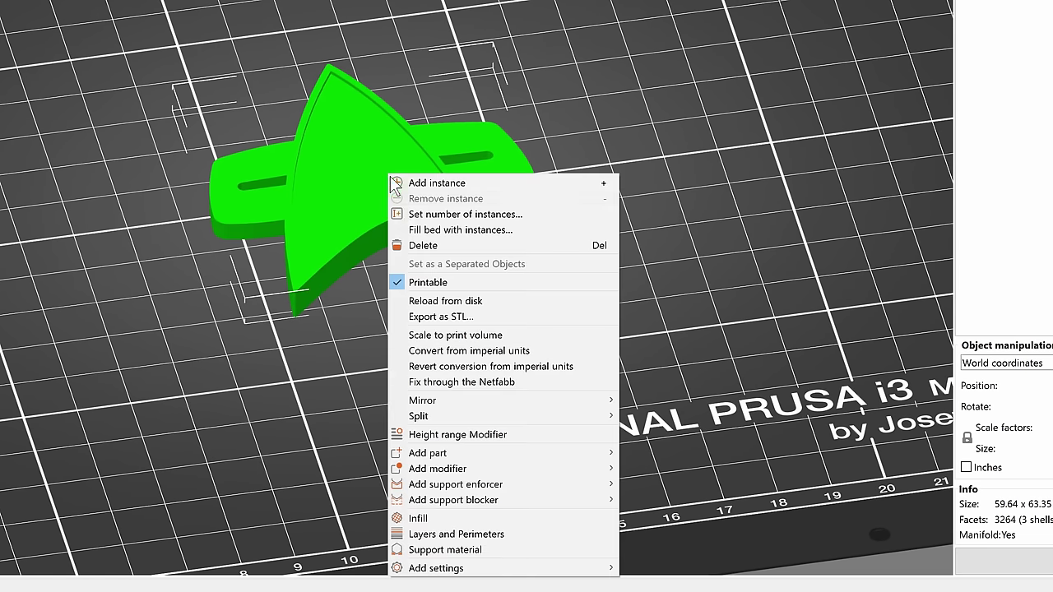
mouse_move(607, 478)
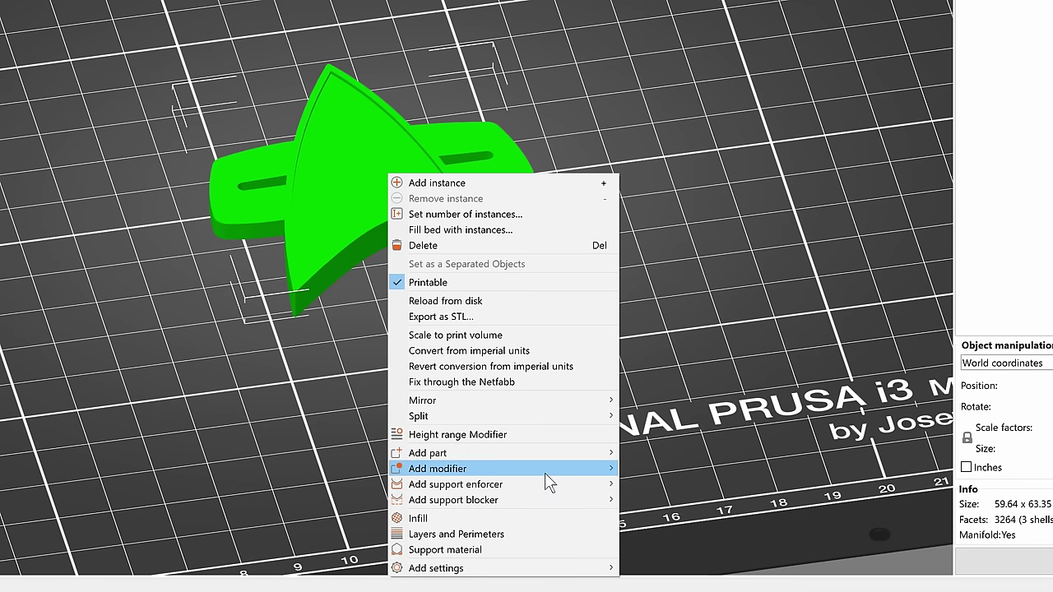
left_click(668, 487)
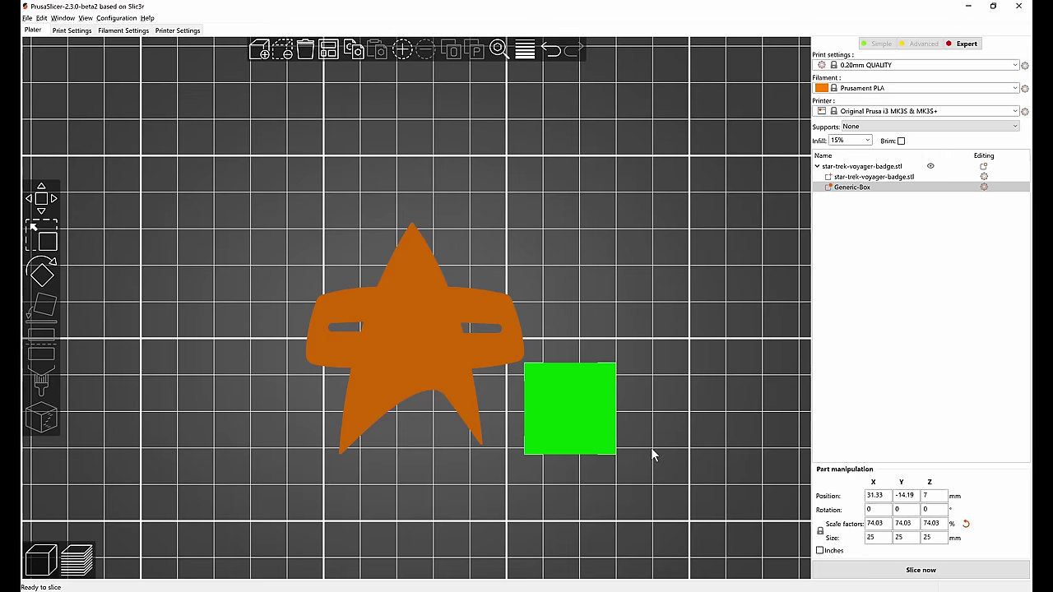
- Move the box modifier onto the badge's right wing and stretch it to about 33.6 mm along Y
left_click_drag(607, 434, 543, 347)
key("s")
left_click_drag(518, 277, 518, 261)
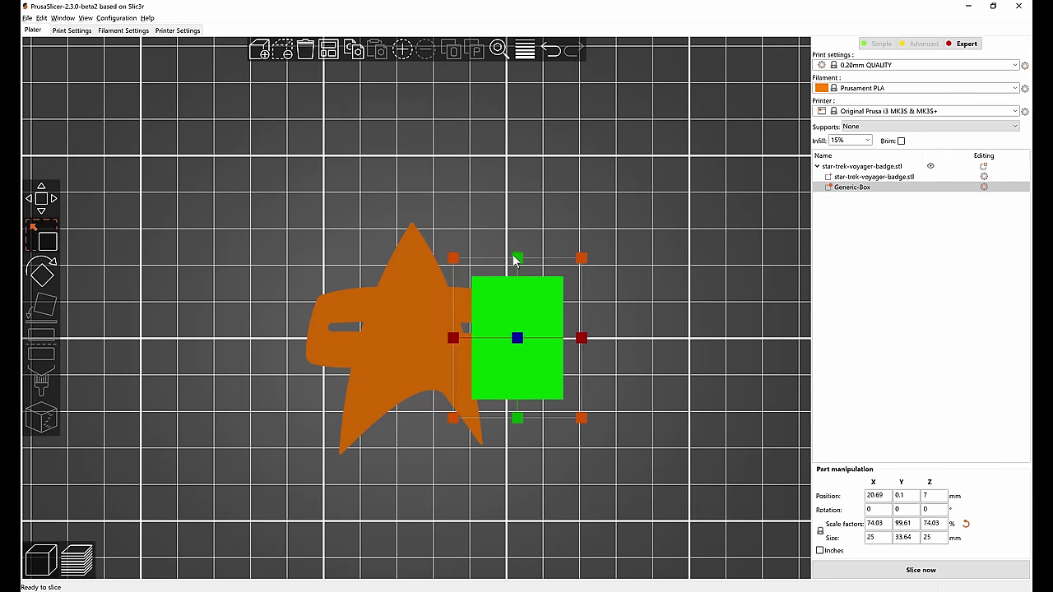
key("w")
- Rotate the box modifier about 14 degrees around Z and position it over the right wing, aligned with the star's edge
key("r")
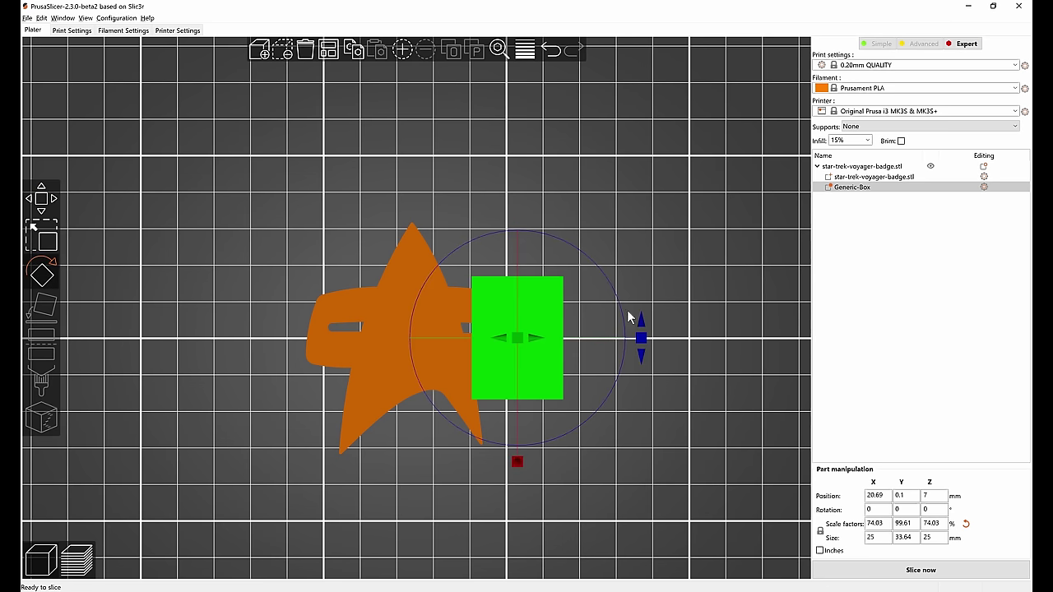
left_click_drag(639, 336, 643, 311)
key("w")
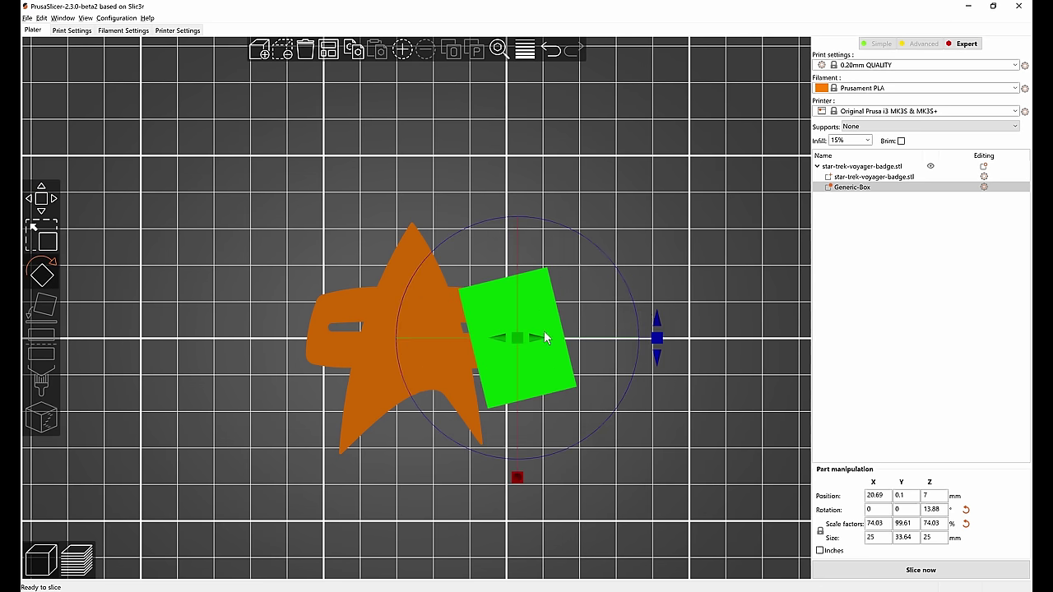
left_click_drag(544, 331, 532, 317)
left_click_drag(643, 332, 649, 326)
left_click_drag(539, 319, 536, 314)
left_click(634, 488)
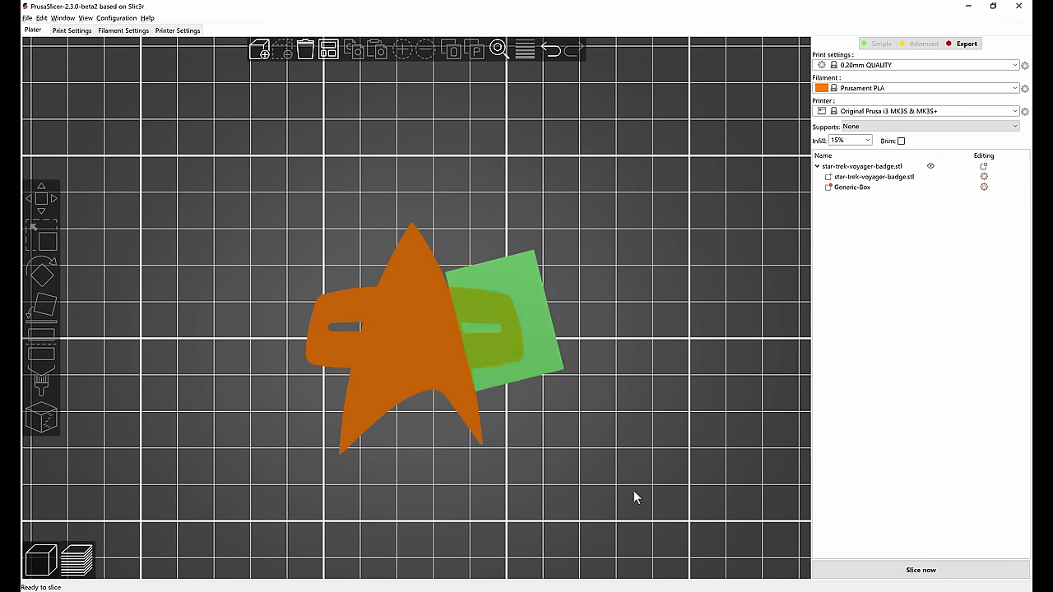
- Add the Enable ironing setting to the Generic-Box modifier and turn ironing on for it
left_click_drag(634, 490, 631, 479)
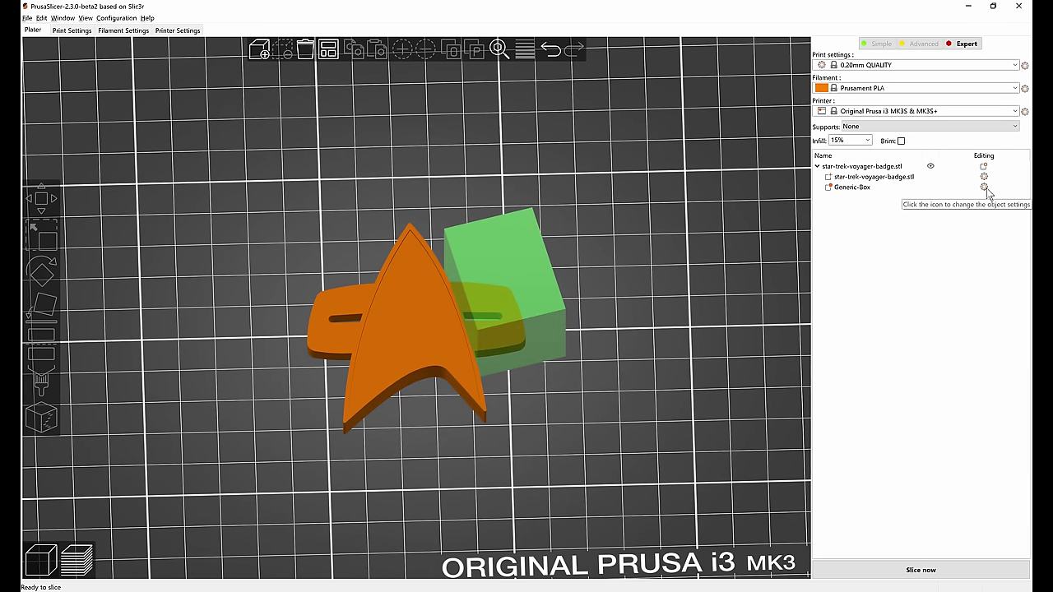
left_click(985, 187)
mouse_move(946, 297)
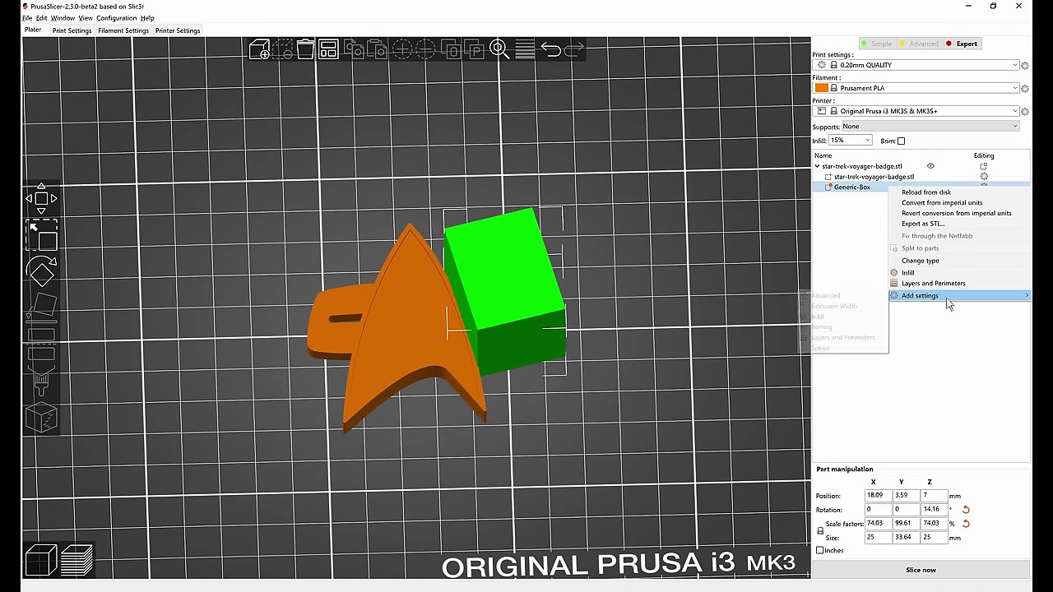
left_click(823, 326)
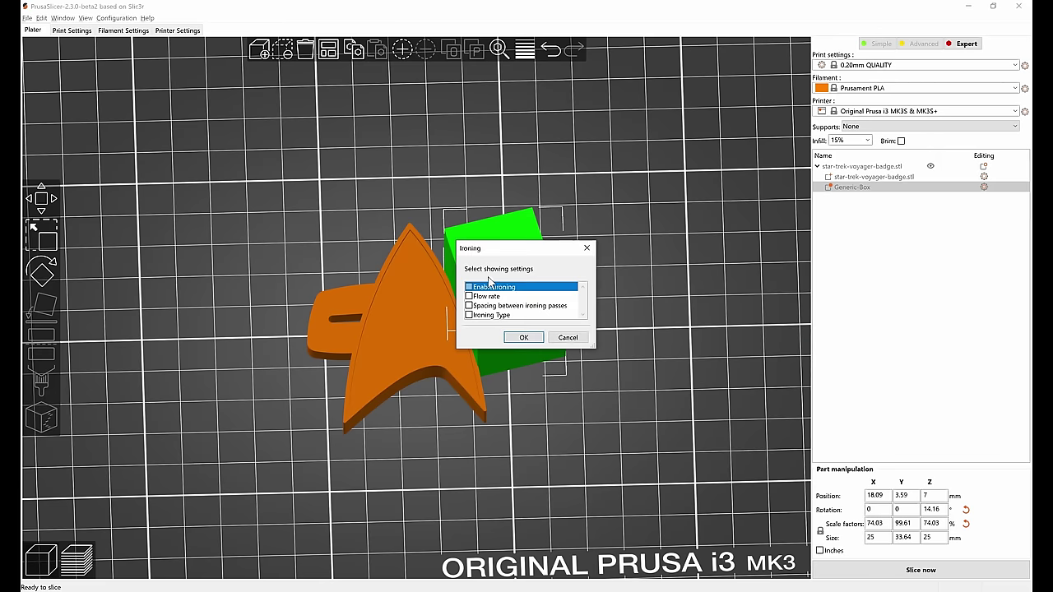
left_click(522, 339)
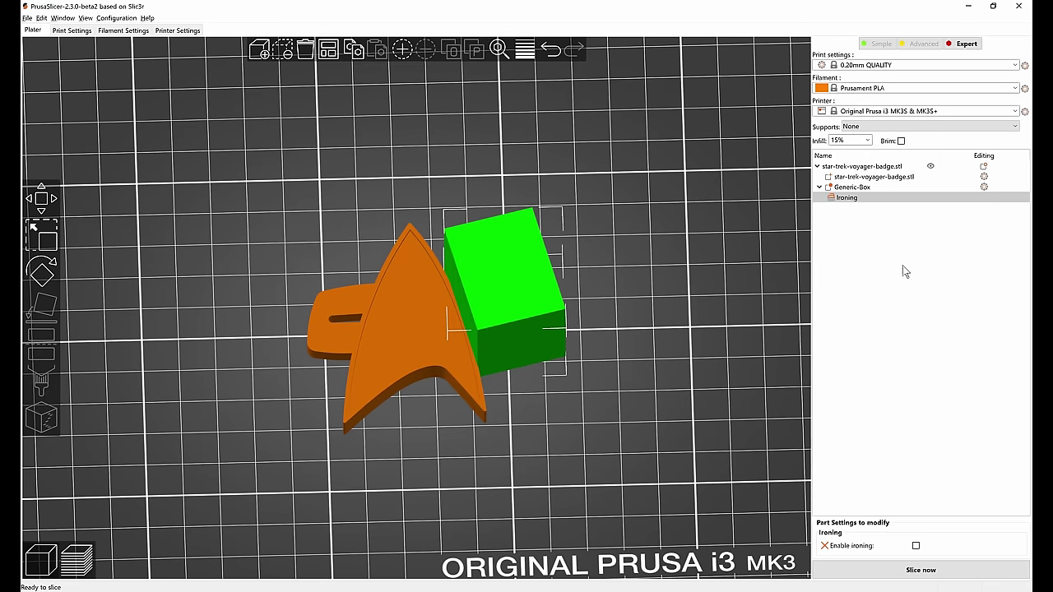
left_click(916, 545)
left_click(683, 425)
- Slice the badge and inspect the ironing on the wing covered by the box modifier
key("ctrl+r")
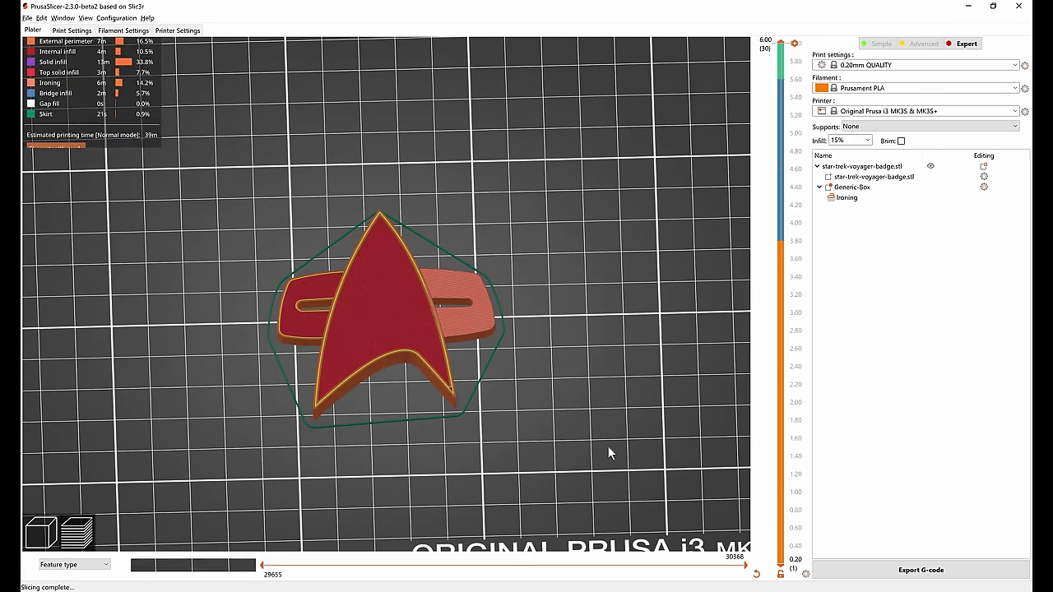
left_click_drag(608, 446, 493, 384)
scroll(521, 360, "up", 4)
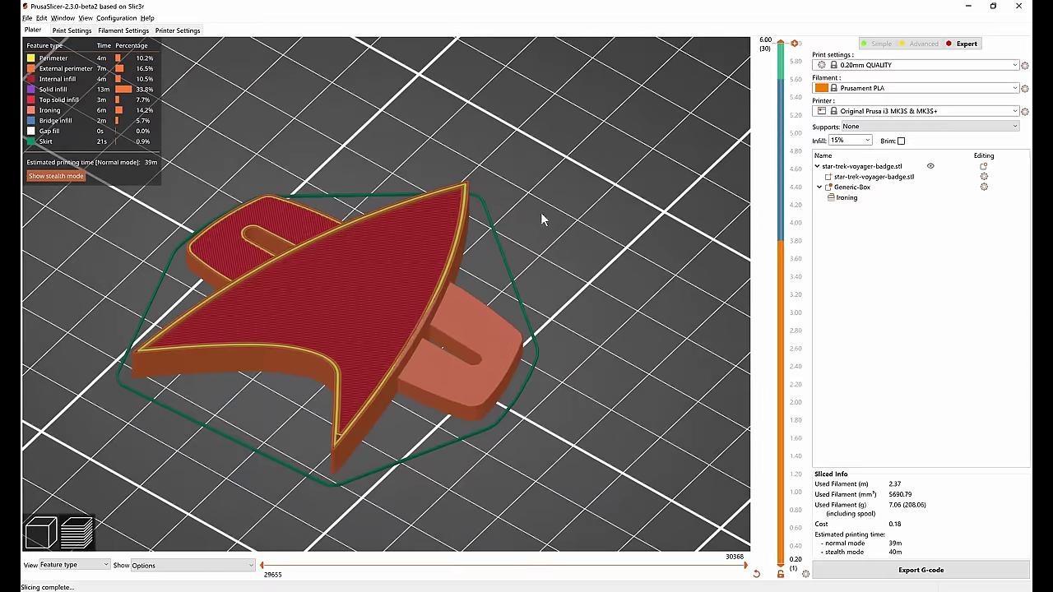
left_click_drag(575, 219, 568, 297)
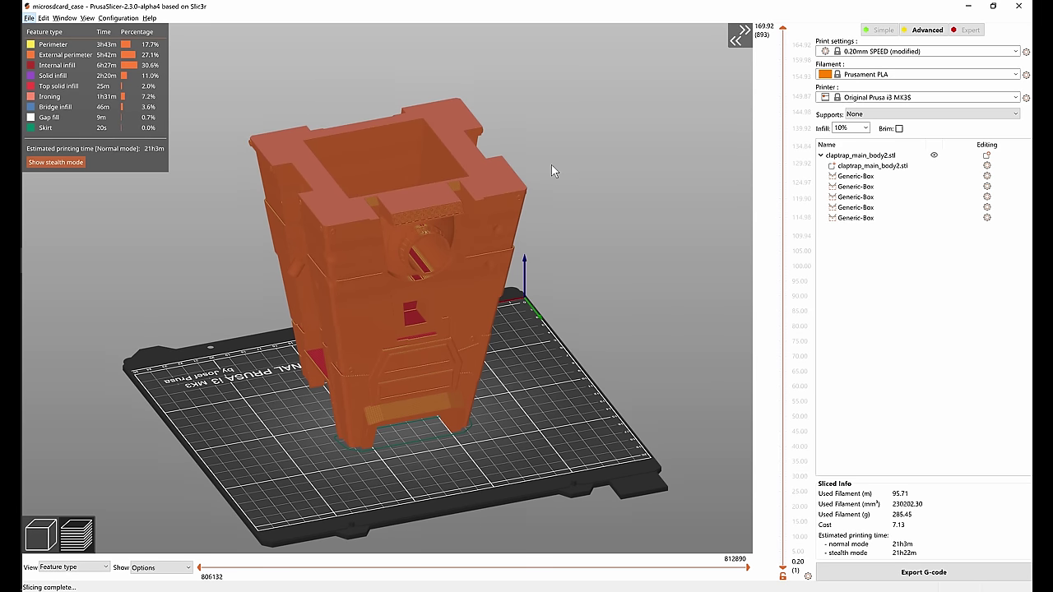
- Examine the ironing time share and ironed surfaces in the sliced previews of the claptrap body and the two badges
left_click_drag(228, 138, 259, 102)
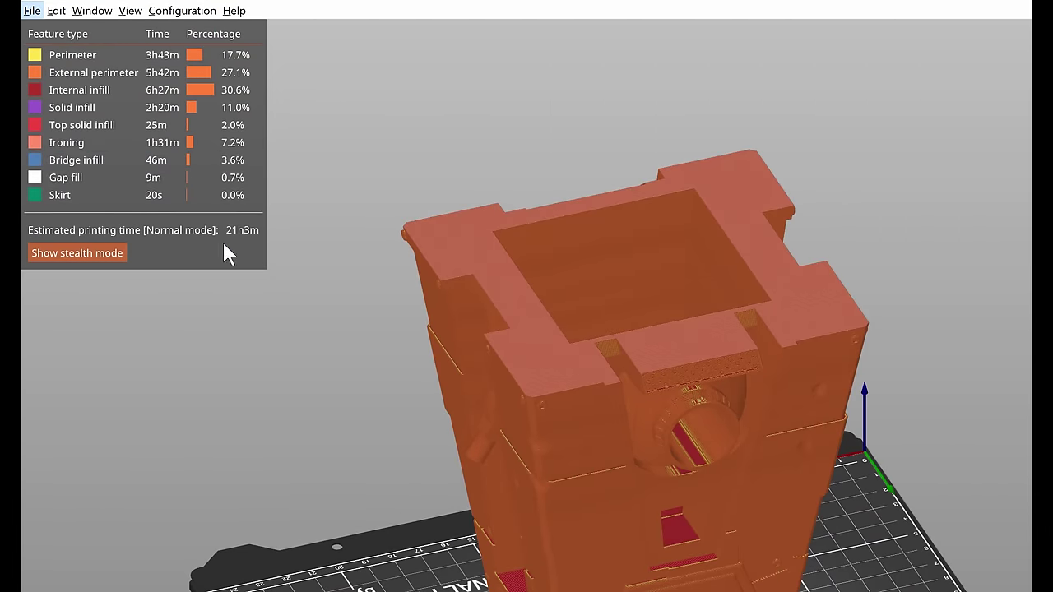
left_click_drag(327, 398, 315, 420)
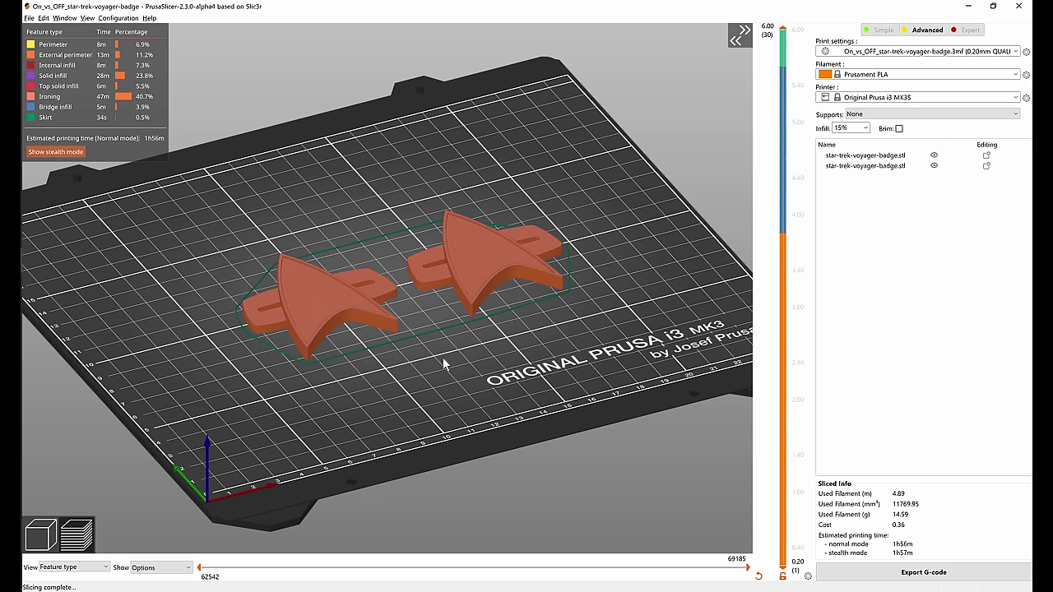
left_click_drag(444, 363, 447, 366)
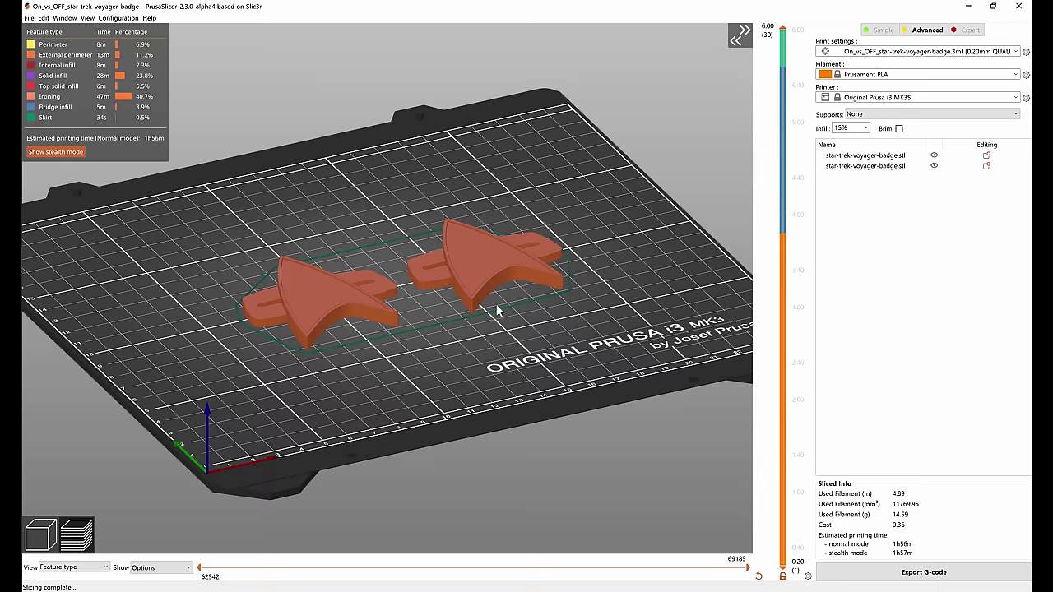
left_click_drag(422, 352, 422, 368)
scroll(422, 367, "up", 2)
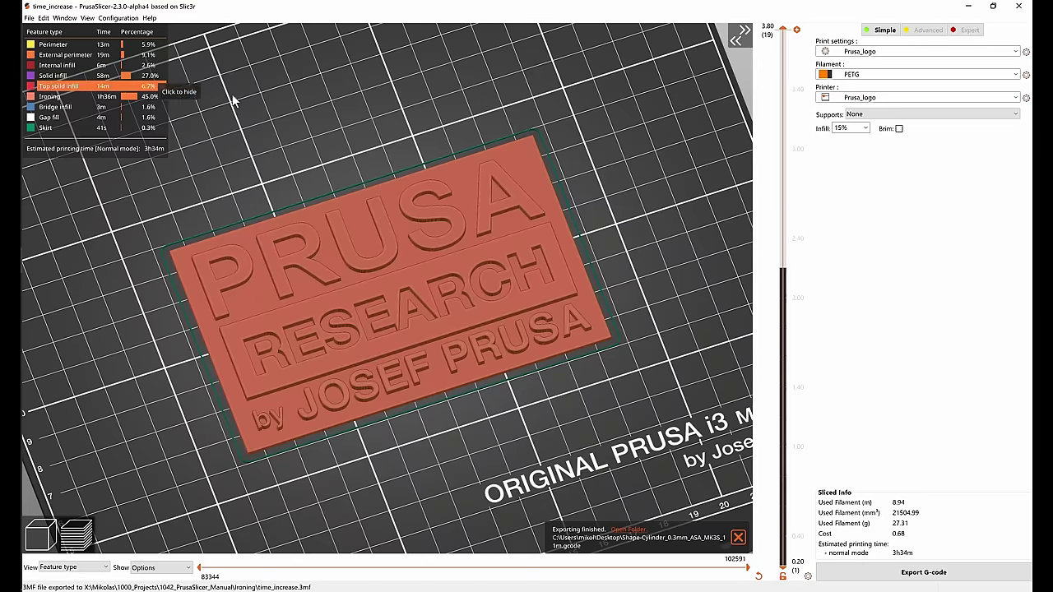
- Examine the ironing time and ironed lettering of the Prusa Research logo plate in the time_increase preview
scroll(232, 101, "down", 3)
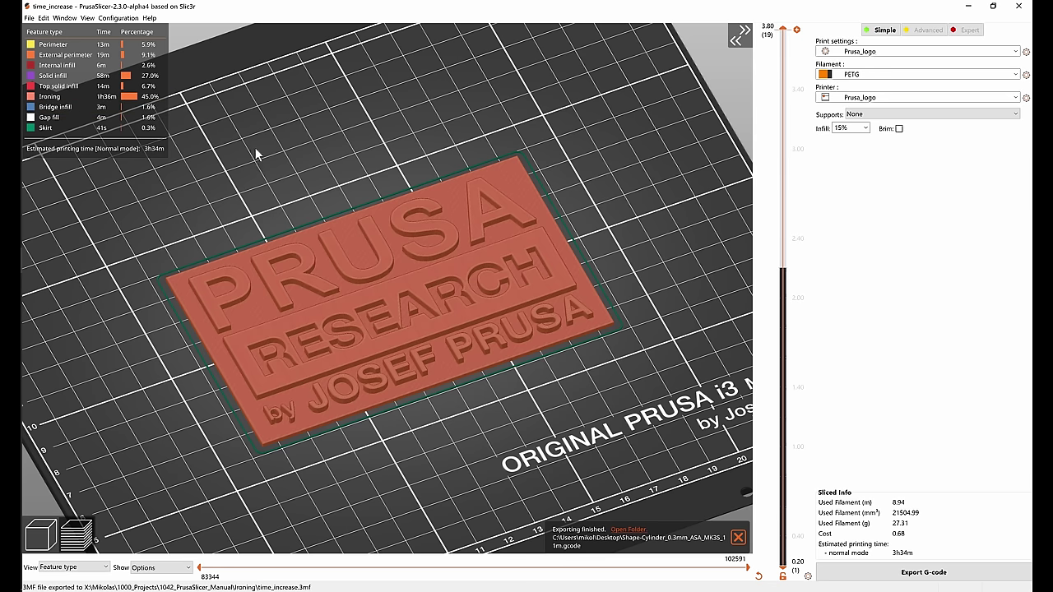
left_click_drag(255, 147, 254, 144)
right_click_drag(592, 232, 583, 208)
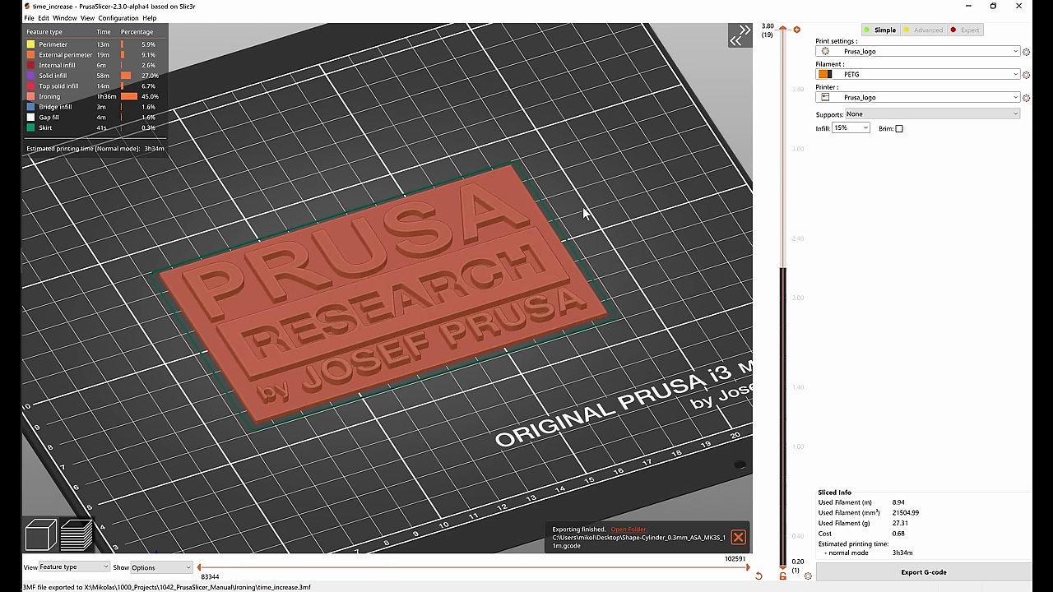
scroll(579, 208, "down", 4)
scroll(576, 216, "up", 3)
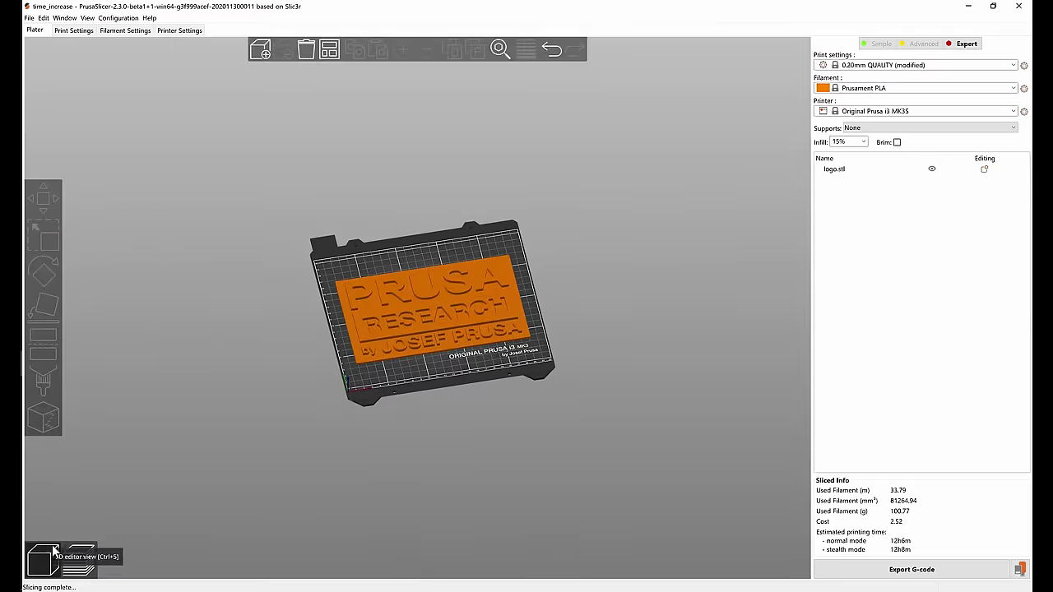
- Show the sliced preview of the larger logo.stl plate and check its ironing time
left_click(79, 555)
scroll(527, 312, "up", 5)
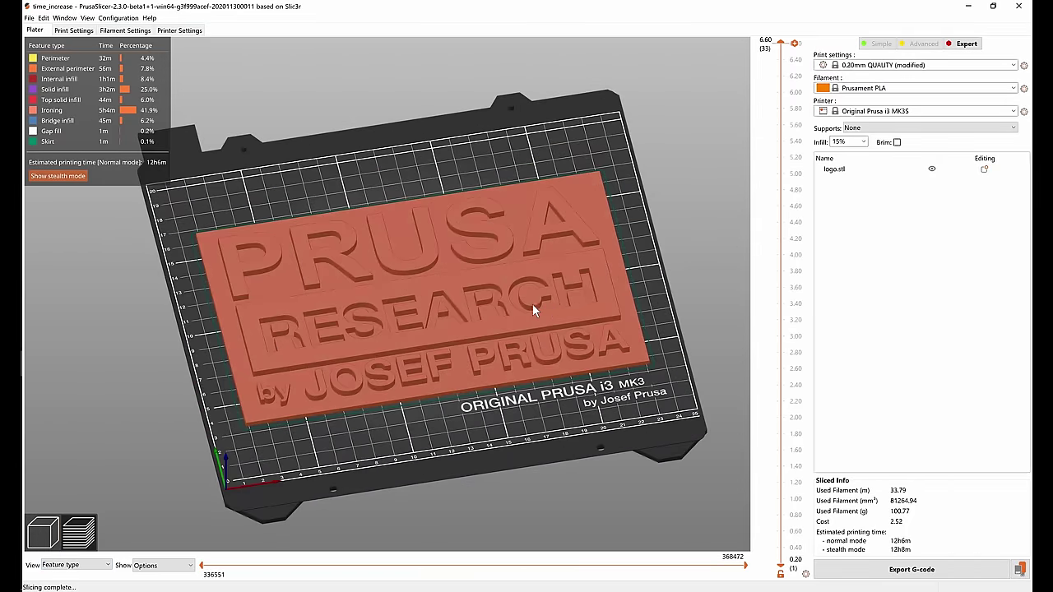
mouse_move(360, 463)
left_mouse_down()
mouse_move(377, 473)
mouse_move(351, 454)
left_mouse_up()
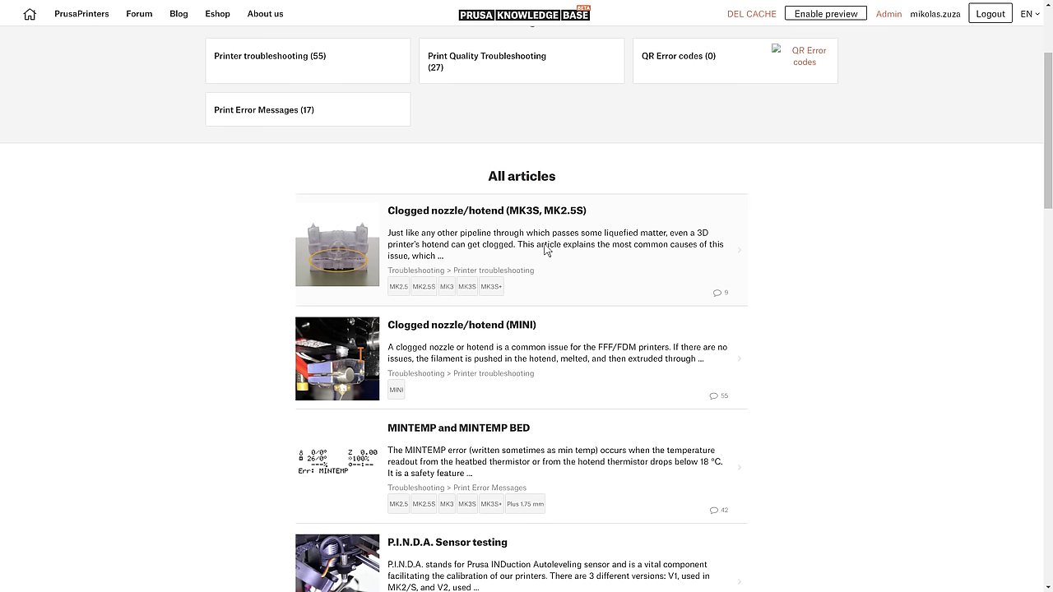
- Switch to the Prusa Knowledge Base and open the "Clogged nozzle/hotend (MK3S, MK2.5S)" article to read it
left_click(538, 212)
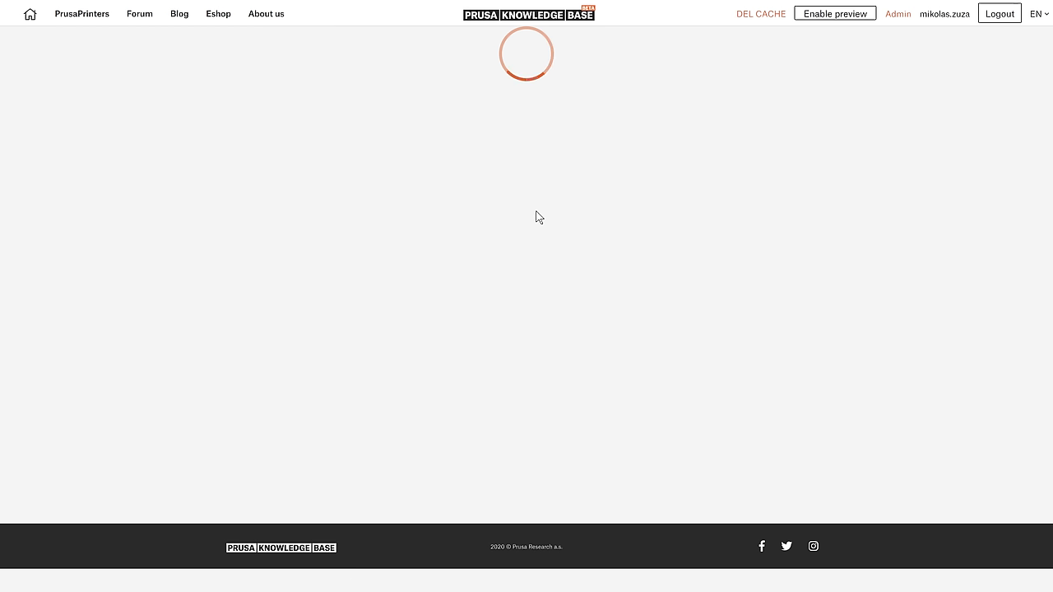
scroll(538, 215, "down", 3)
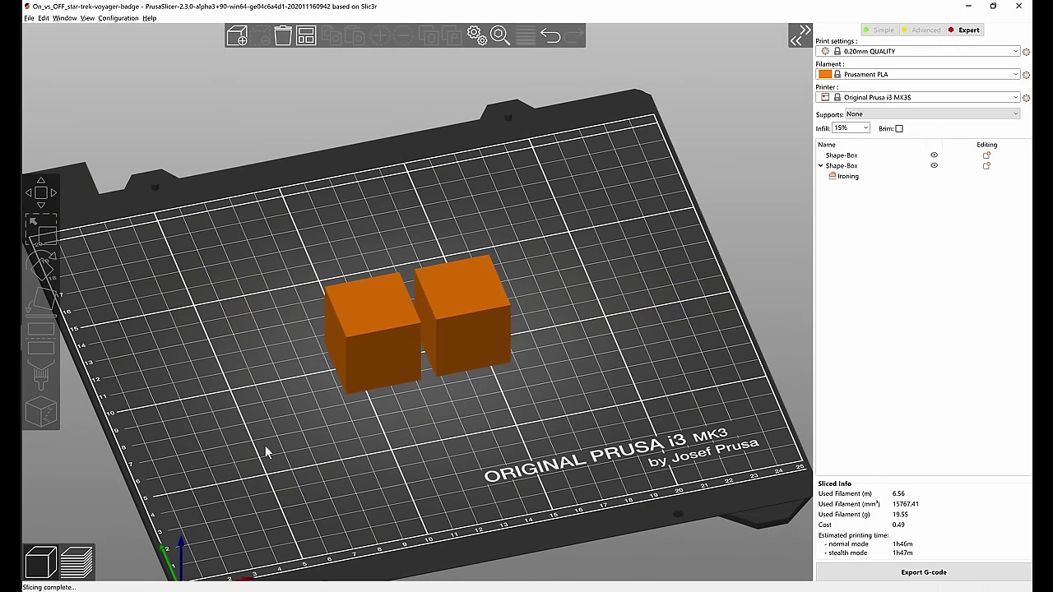
- Show the sliced preview of the two boxes in PrusaSlicer and compare the plain top surface with the ironed one
left_click_drag(545, 239, 496, 299)
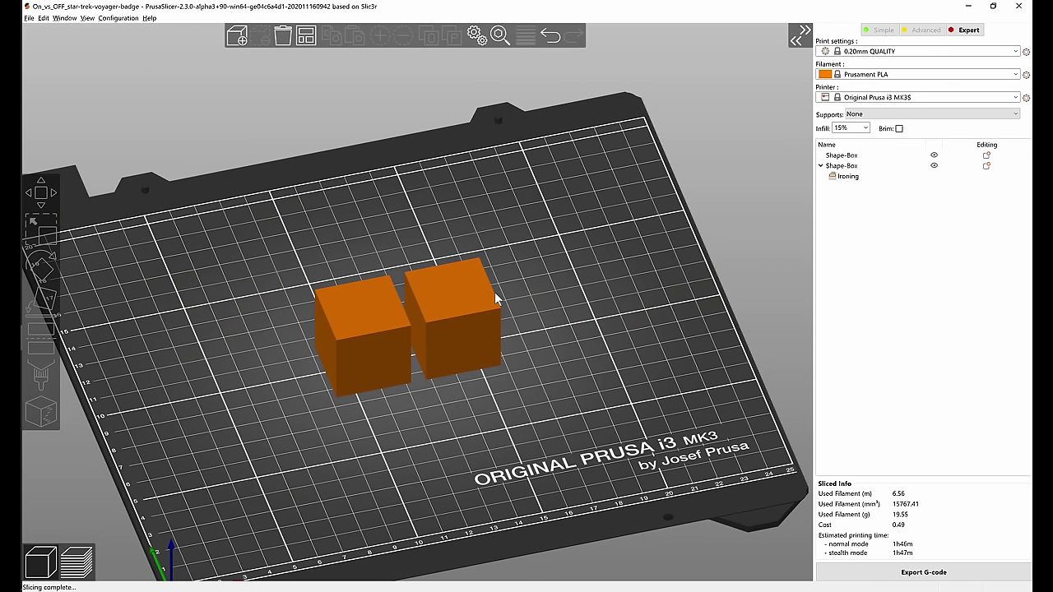
left_click(437, 344)
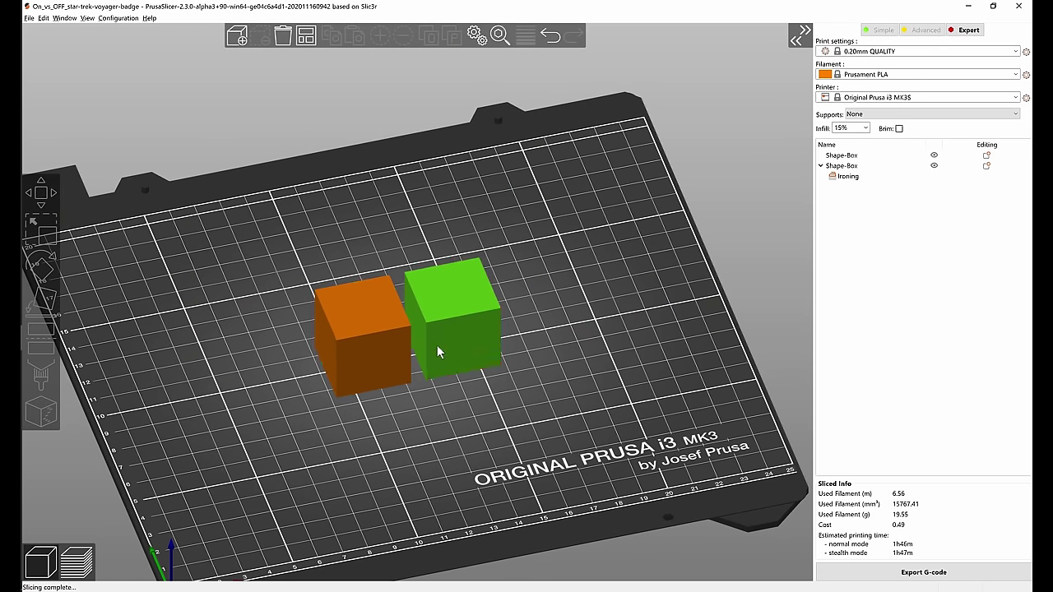
scroll(457, 349, "up", 5)
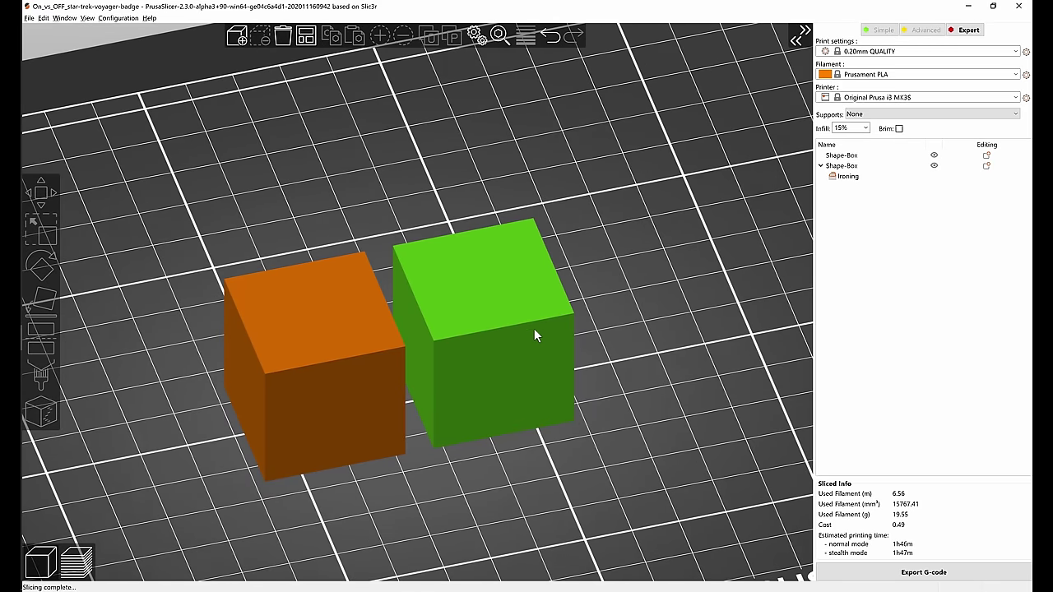
scroll(533, 333, "down", 2)
scroll(533, 332, "up", 2)
left_click(380, 517)
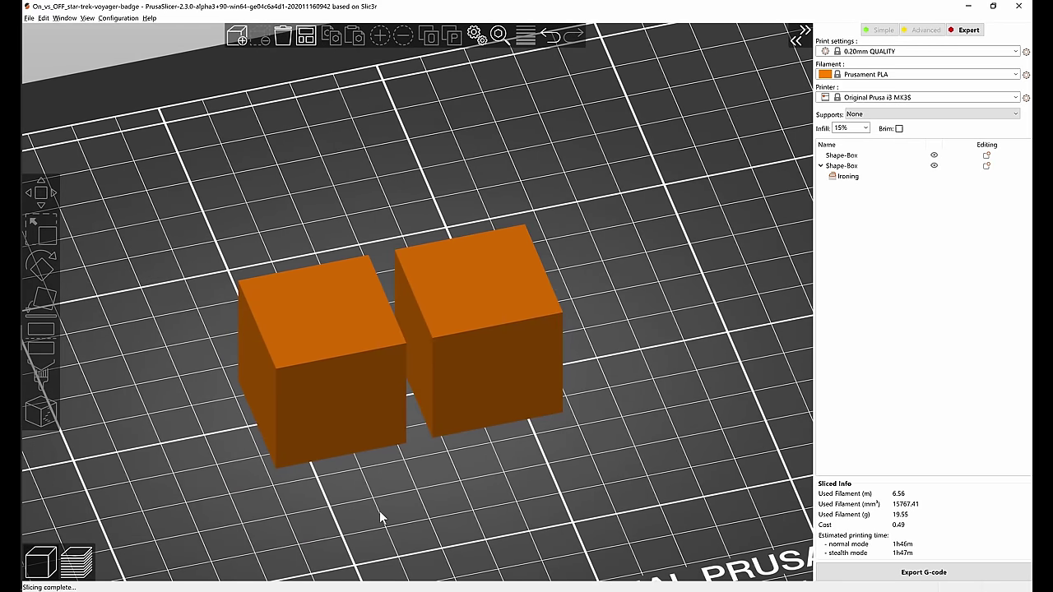
left_click(87, 562)
scroll(429, 357, "up", 4)
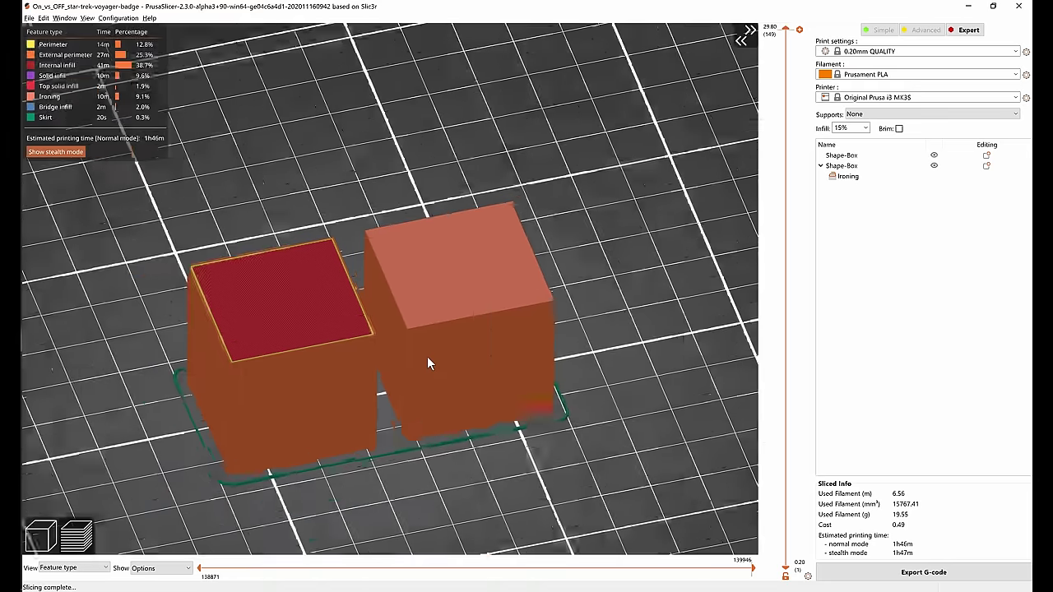
scroll(482, 300, "up", 1)
scroll(423, 205, "up", 4)
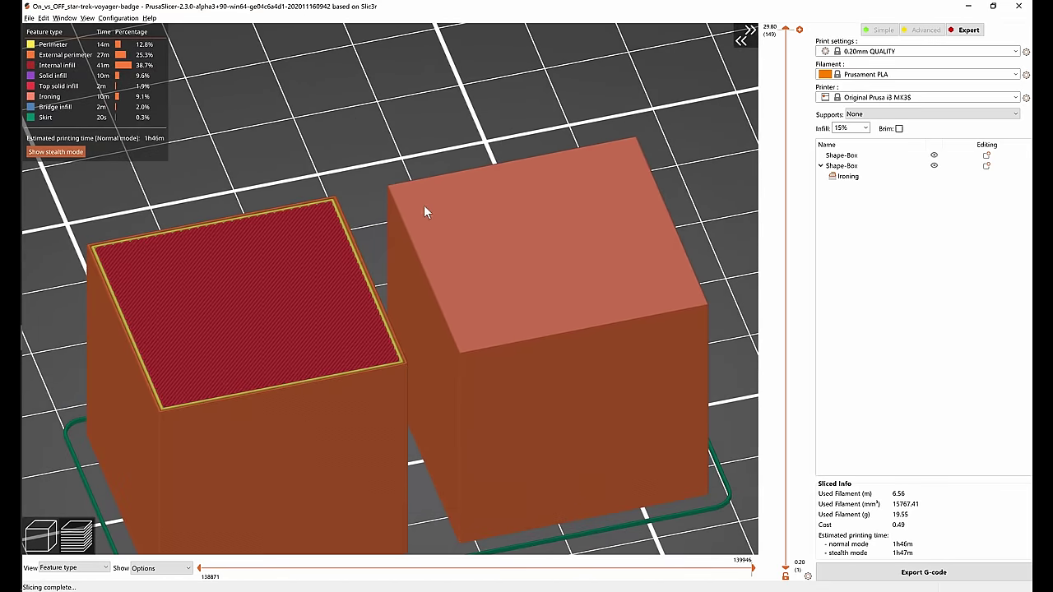
scroll(543, 255, "down", 2)
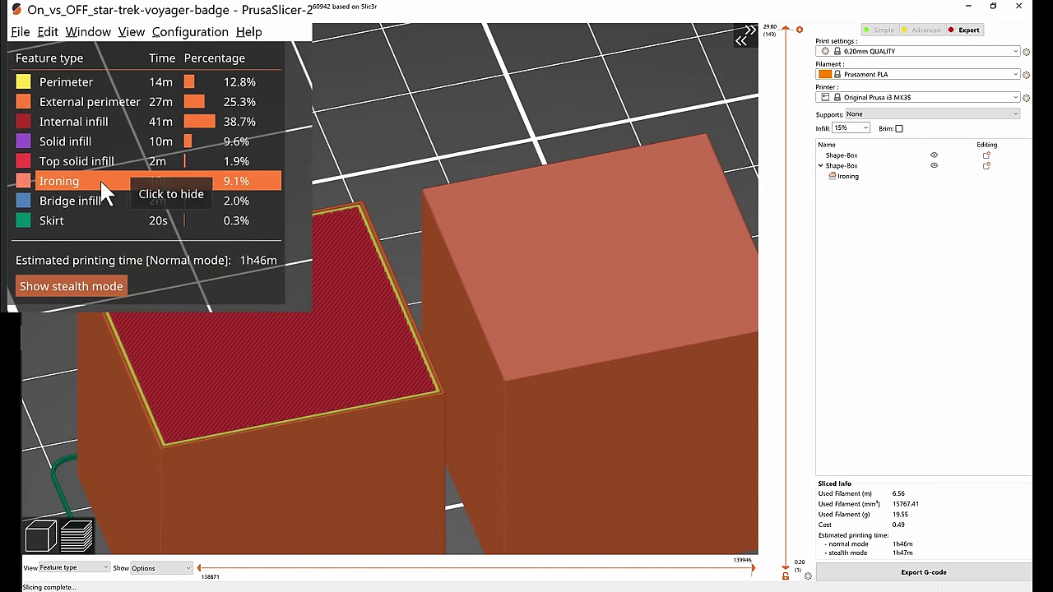
- Examine the top surface lines of both boxes up close, including the ironed box's corner
scroll(402, 258, "up", 2)
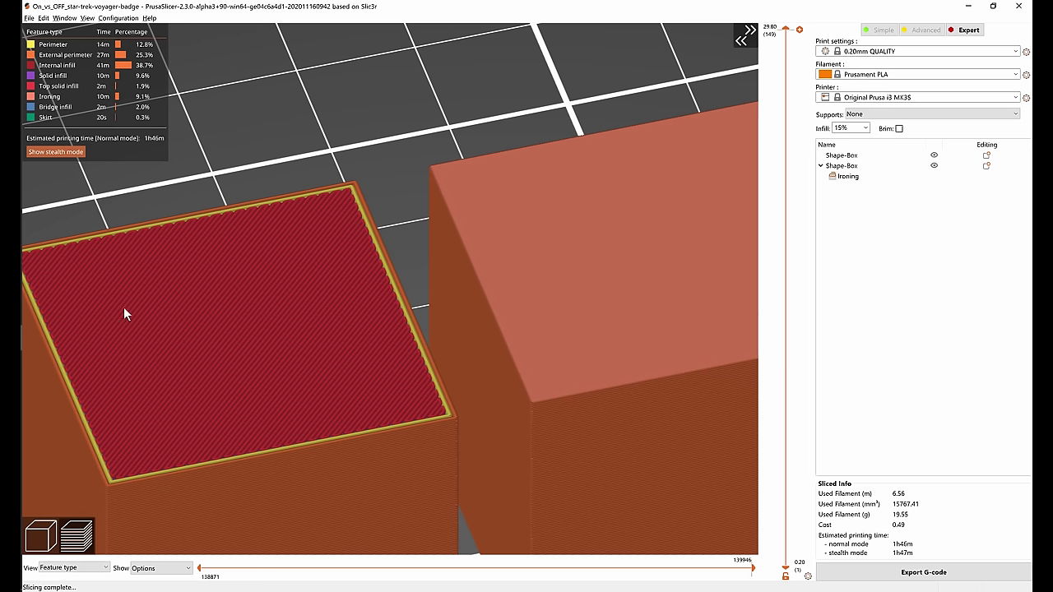
scroll(248, 316, "down", 5)
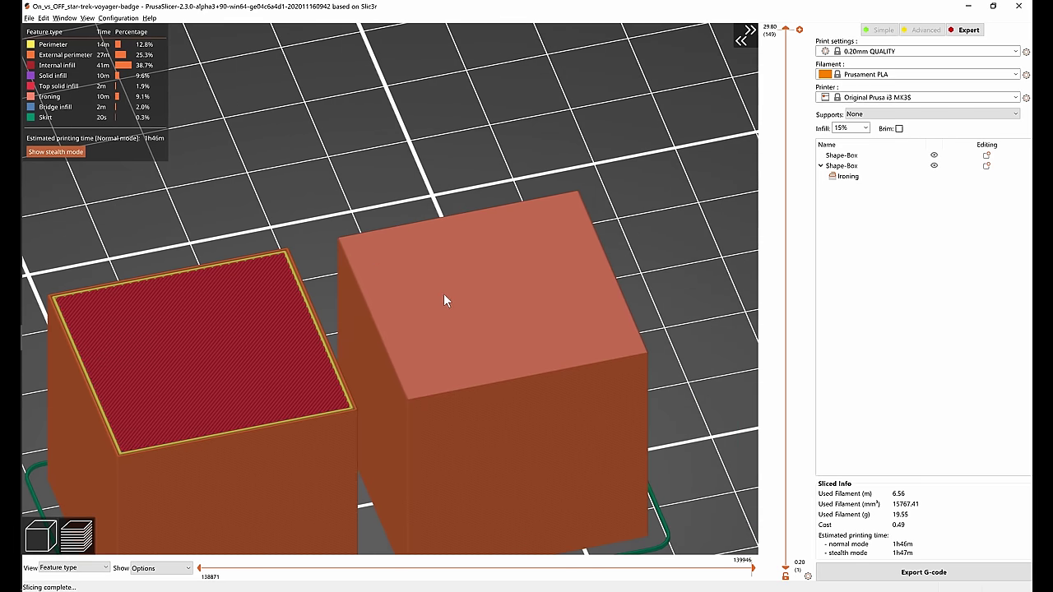
mouse_move(372, 193)
middle_mouse_down()
mouse_move(388, 203)
mouse_move(386, 195)
middle_mouse_up()
scroll(384, 187, "up", 5)
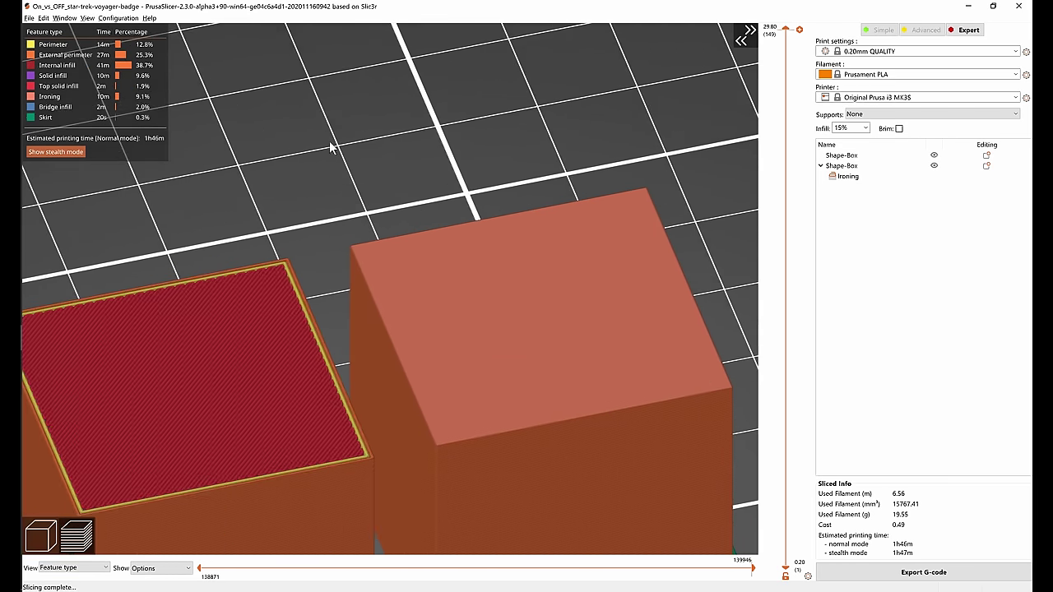
scroll(266, 95, "up", 6)
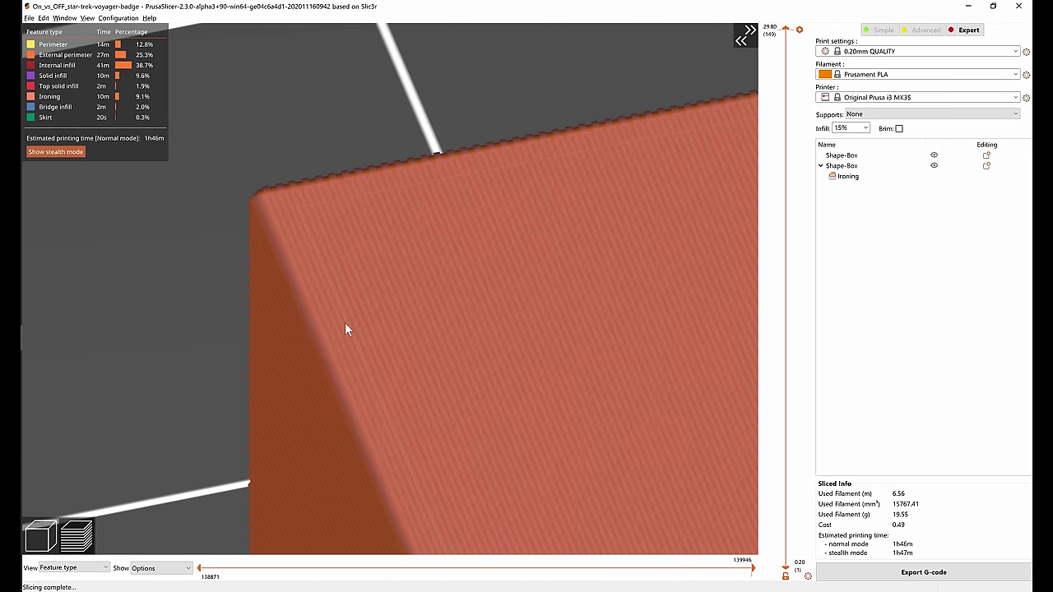
scroll(387, 236, "down", 6)
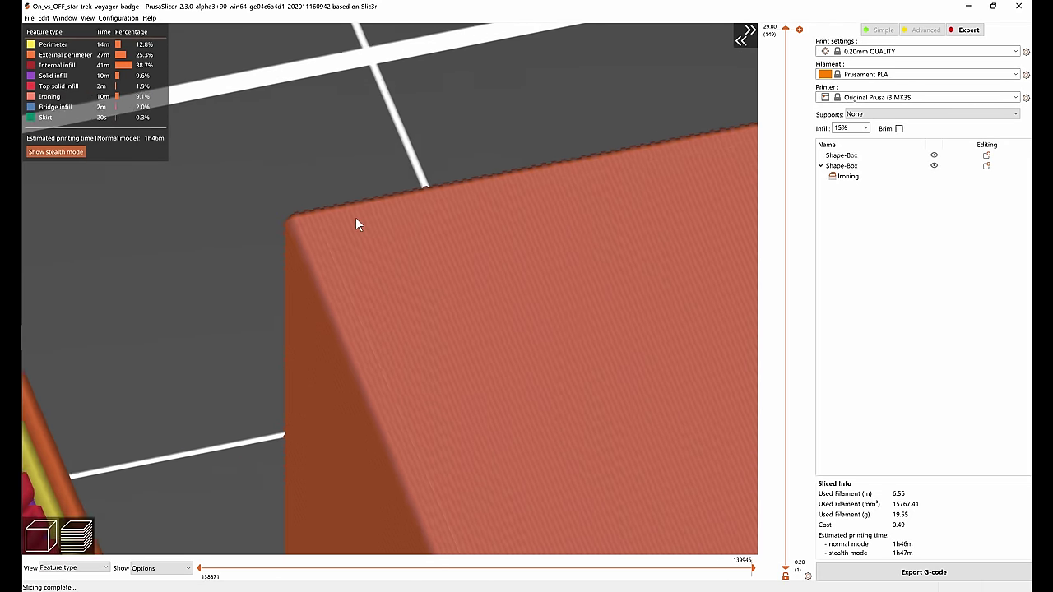
scroll(344, 167, "down", 3)
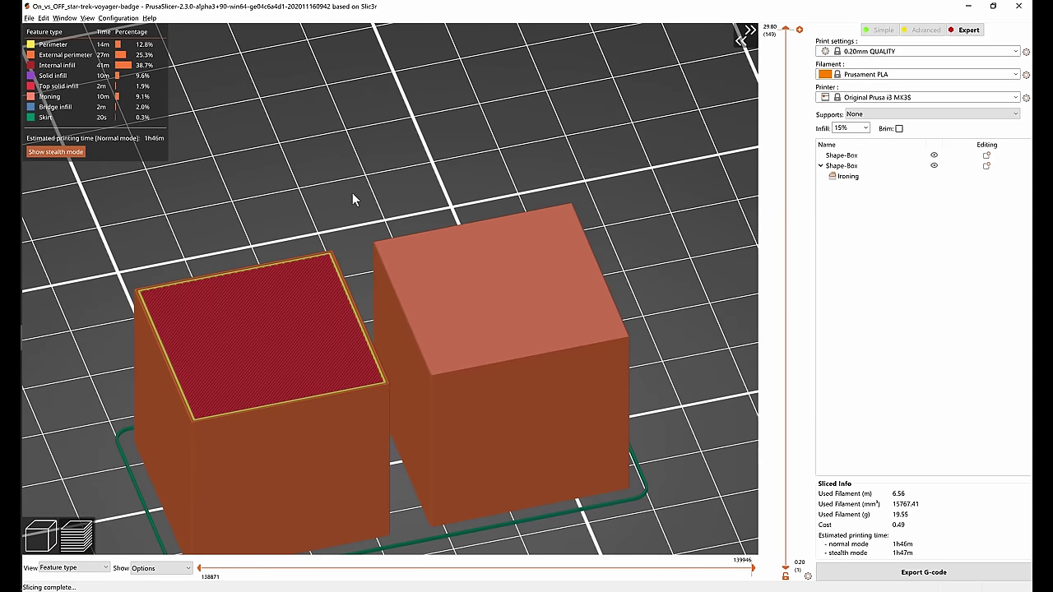
- Rewind the top layer's toolpath to move 139109 and inspect the second box's top infill before ironing
mouse_move(752, 569)
left_mouse_down()
mouse_move(622, 587)
mouse_move(438, 590)
mouse_move(329, 568)
mouse_move(219, 568)
mouse_move(641, 568)
mouse_move(632, 572)
mouse_move(652, 582)
mouse_move(750, 590)
left_mouse_up()
scroll(328, 168, "up", 5)
middle_click_drag(682, 106, 376, 156)
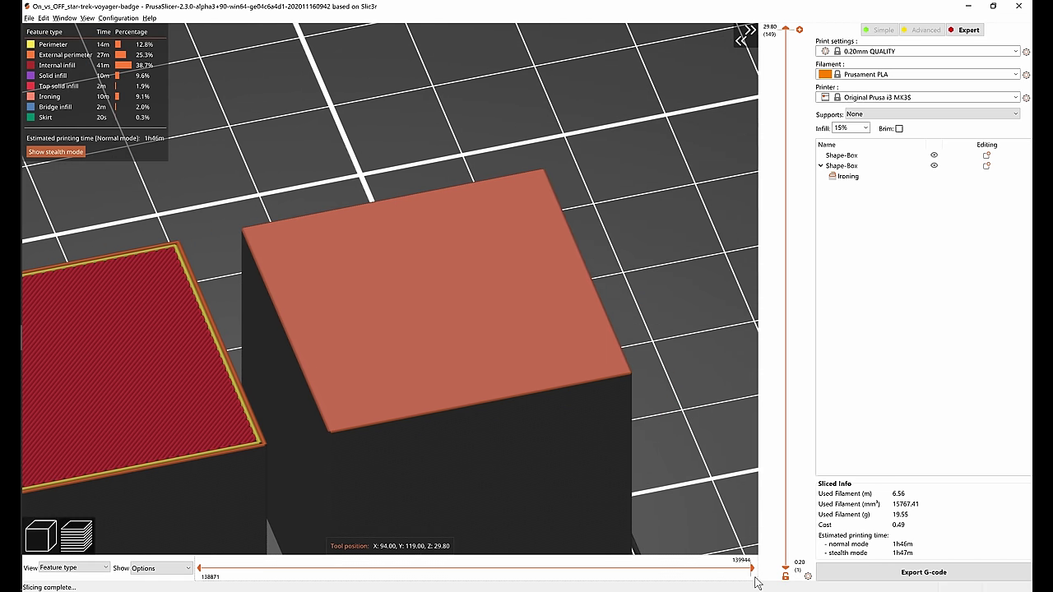
mouse_move(757, 582)
left_mouse_down()
mouse_move(199, 576)
mouse_move(325, 579)
left_mouse_up()
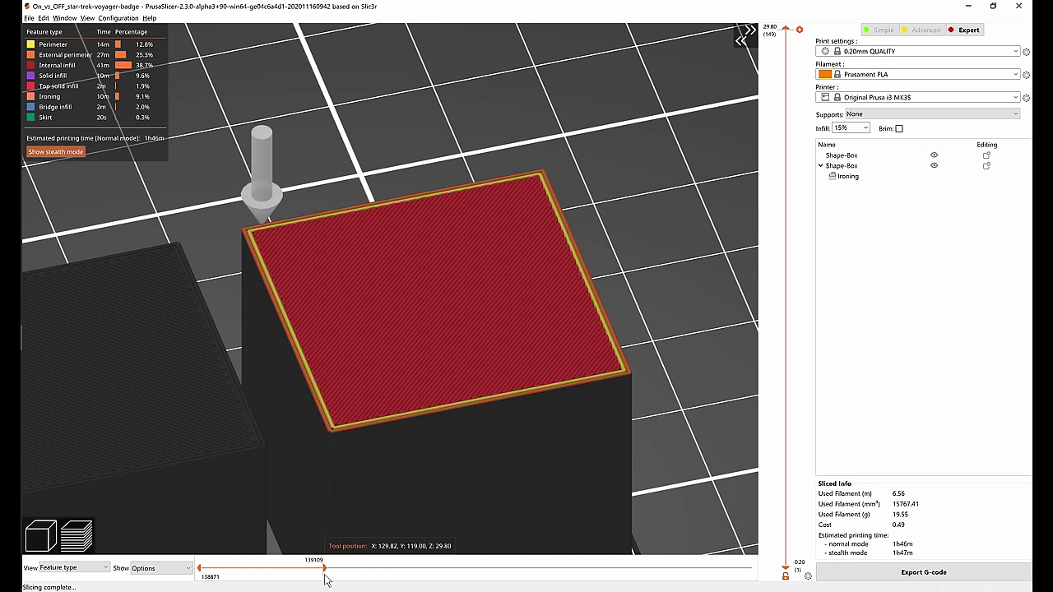
middle_click_drag(428, 130, 381, 146)
scroll(431, 145, "up", 2)
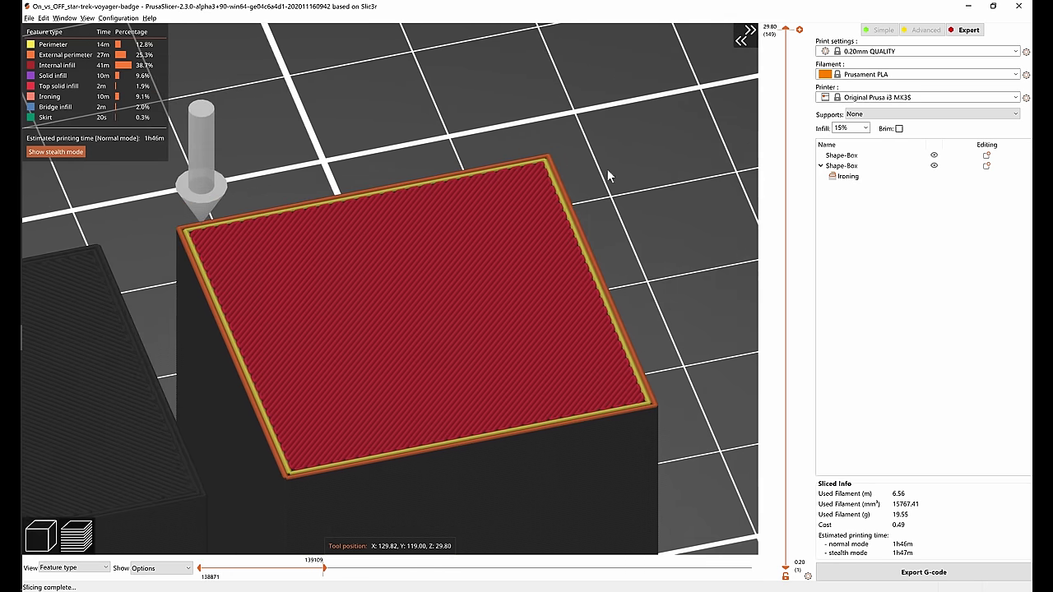
middle_click_drag(607, 169, 598, 170)
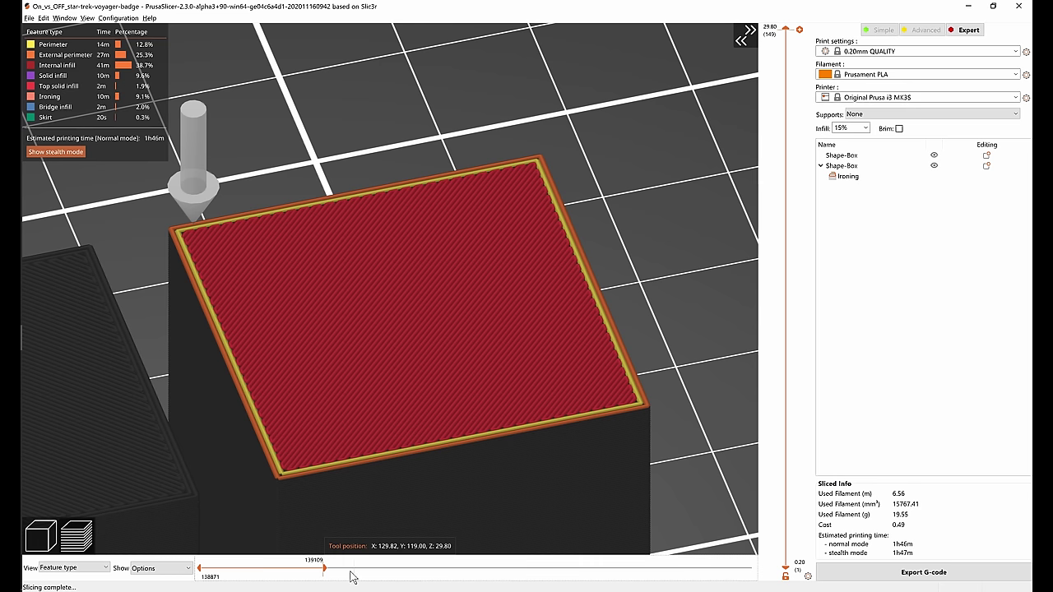
- Advance the top layer's toolpath to move 139251 and inspect the beginning of the ironing pass on the second box
left_click_drag(327, 573, 379, 587)
scroll(614, 208, "up", 8)
left_click_drag(668, 218, 651, 231)
scroll(651, 231, "down", 3)
left_click_drag(398, 139, 367, 117)
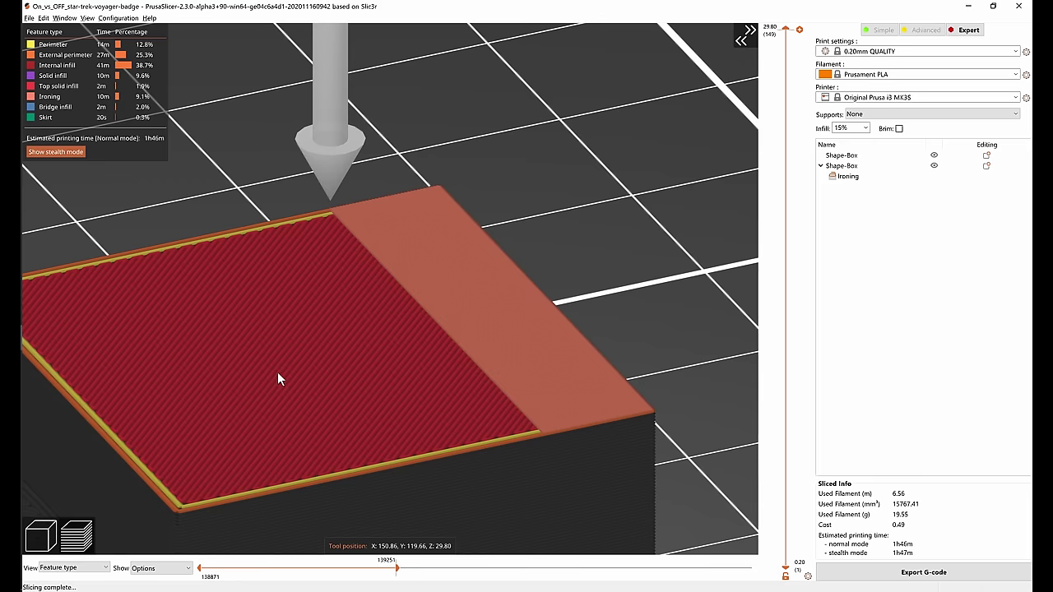
scroll(301, 198, "up", 3)
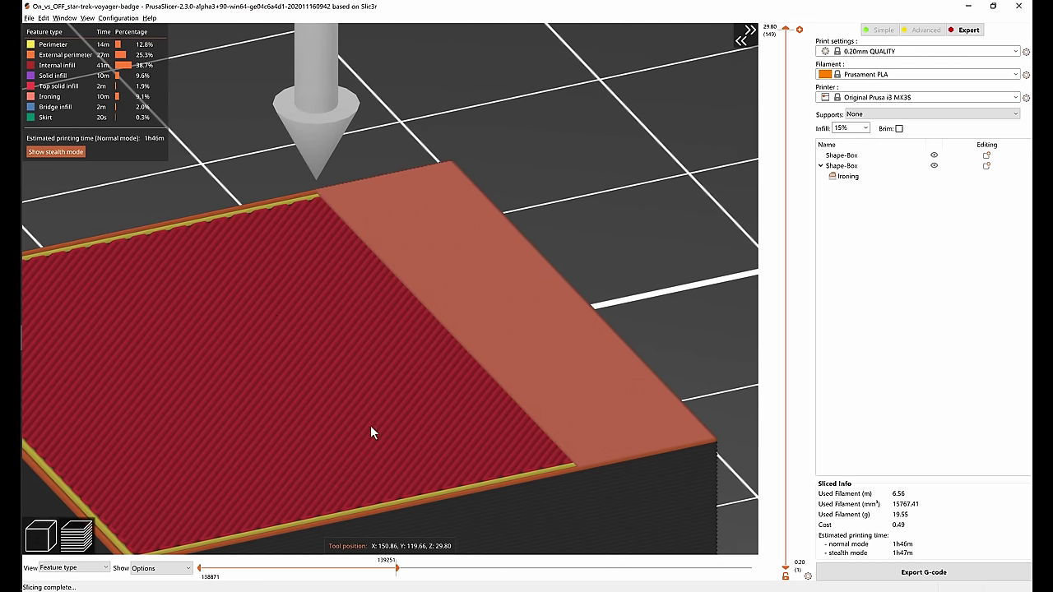
- Advance the toolpath to move 139471 and inspect the boundary between the ironed area and the remaining top infill
left_click_drag(408, 572, 509, 589)
right_click_drag(300, 193, 367, 160)
left_click_drag(367, 159, 364, 147)
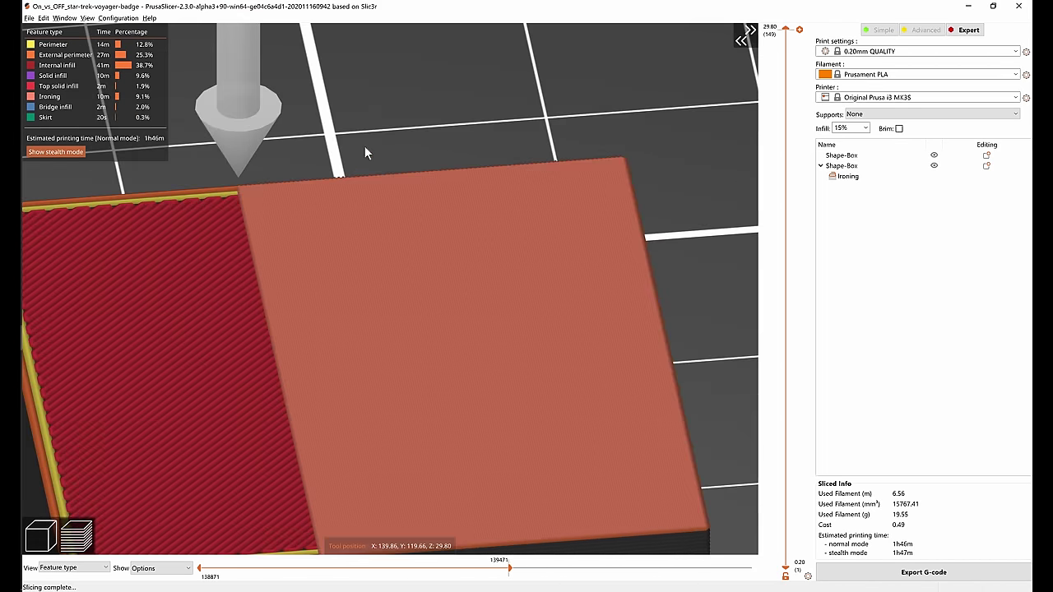
scroll(365, 146, "down", 2)
right_click_drag(370, 141, 496, 113)
scroll(496, 112, "down", 1)
- Advance the toolpath to move 139697 and examine the second box's ironed surface and its corner up close
left_click_drag(509, 568, 626, 582)
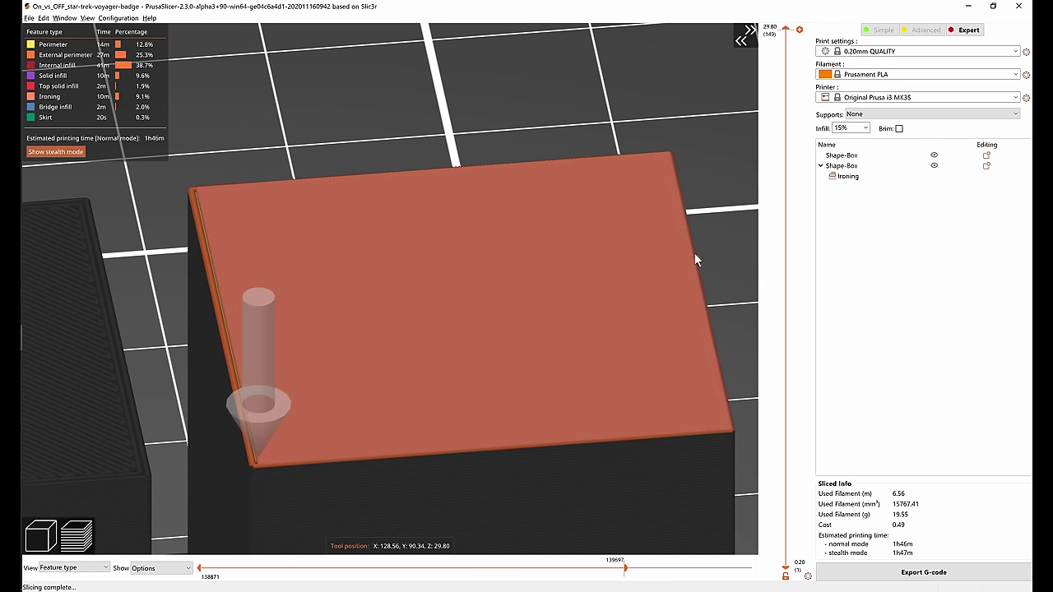
right_click_drag(677, 202, 341, 166)
scroll(354, 185, "up", 8)
left_click_drag(442, 413, 542, 401)
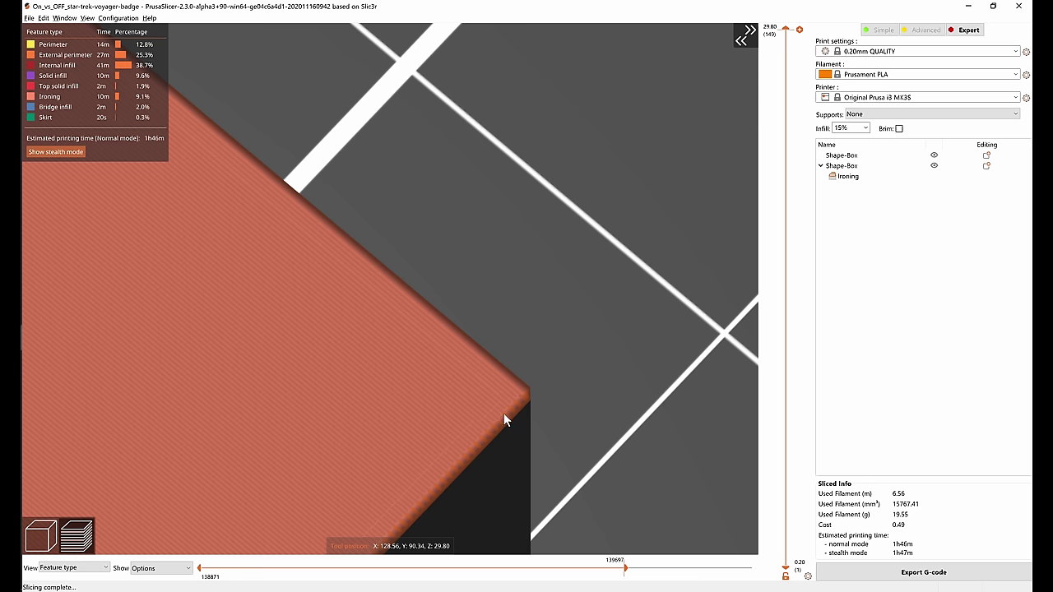
scroll(493, 415, "down", 5)
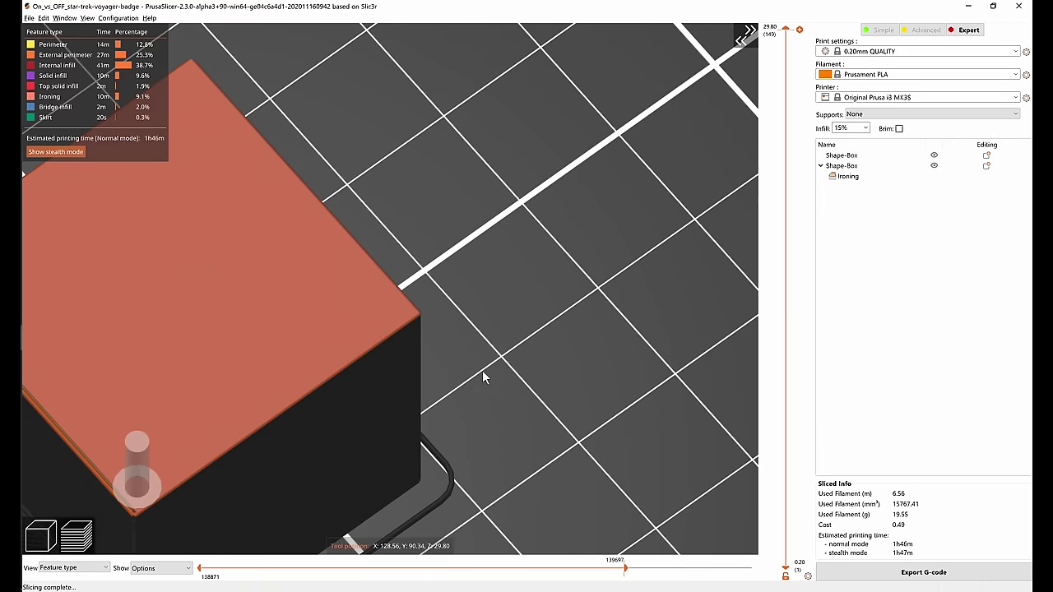
right_click_drag(482, 370, 610, 350)
scroll(608, 321, "down", 3)
mouse_move(625, 568)
left_mouse_down()
mouse_move(523, 587)
mouse_move(504, 575)
mouse_move(630, 586)
left_mouse_up()
middle_click_drag(567, 185, 583, 199)
mouse_move(583, 199)
left_mouse_down()
mouse_move(574, 202)
mouse_move(588, 203)
left_mouse_up()
middle_click_drag(588, 203, 639, 162)
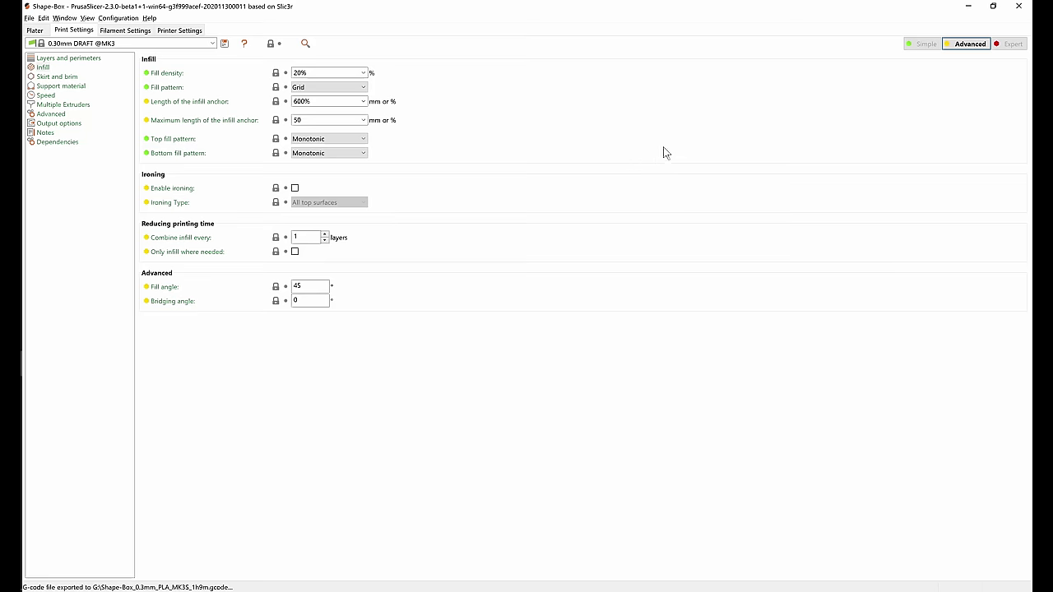
- Enable ironing in the Expert-mode infill print settings and review its flow rate and spacing between ironing passes
left_click(1011, 44)
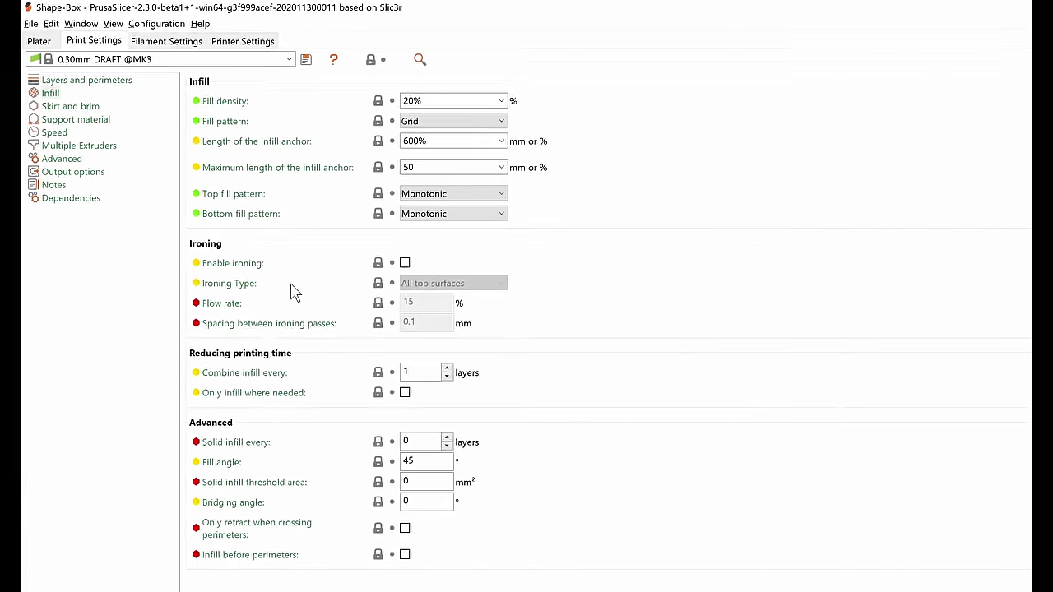
left_click(467, 304)
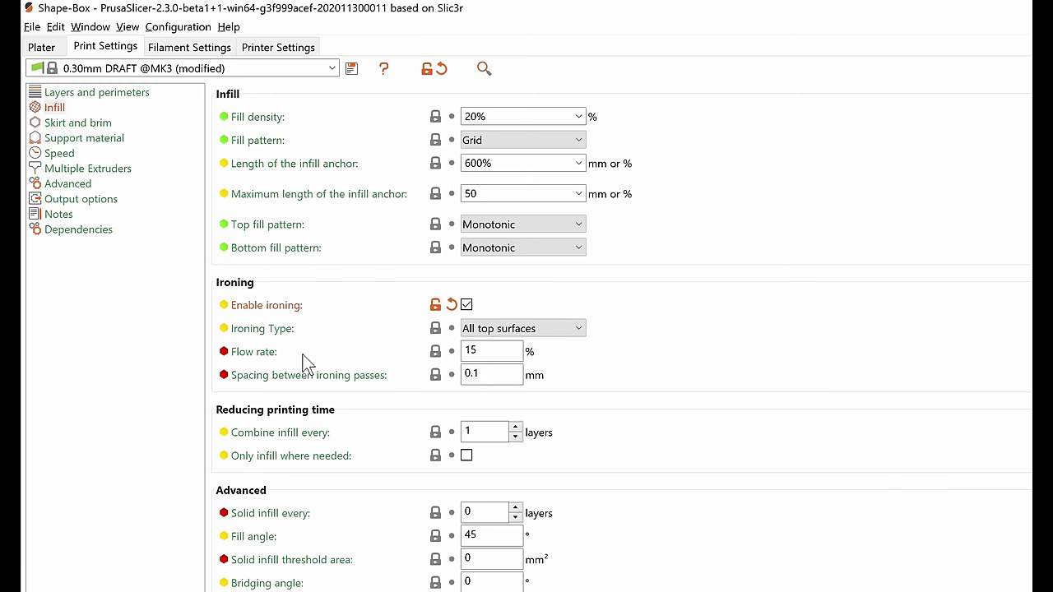
left_click_drag(483, 352, 446, 356)
left_click(511, 381)
left_click_drag(502, 382, 444, 373)
left_click(516, 383)
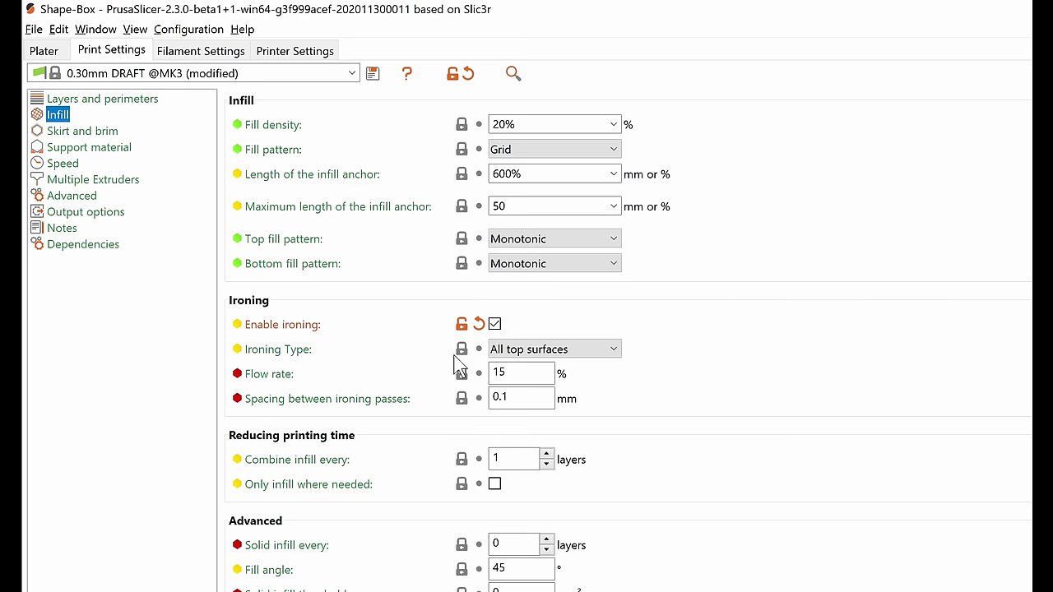
- Check the ironing speed in the Speed print settings and return to the Infill settings
mouse_move(534, 419)
left_click(63, 164)
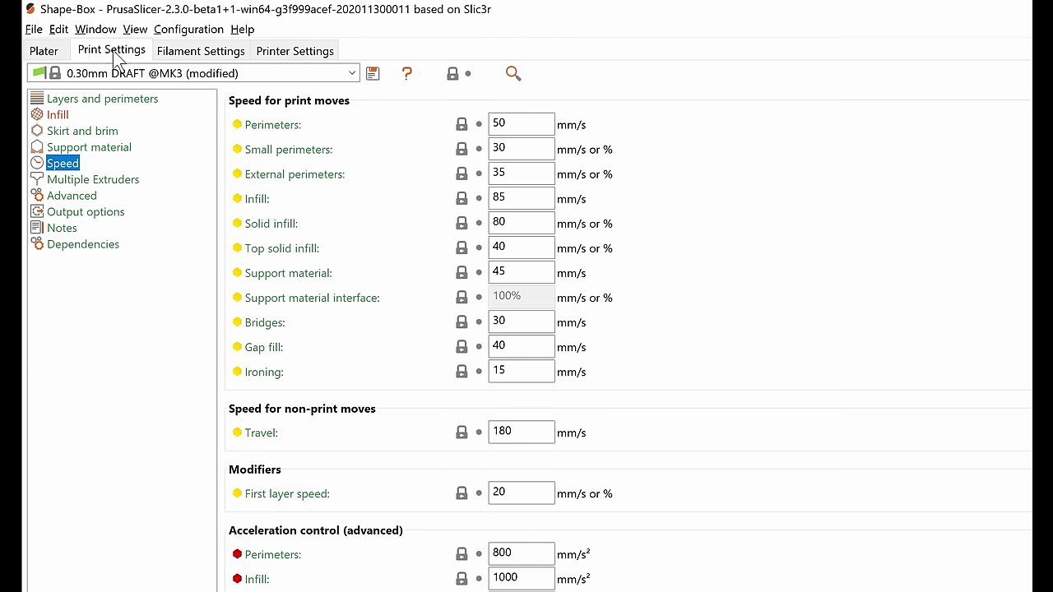
left_click(519, 375)
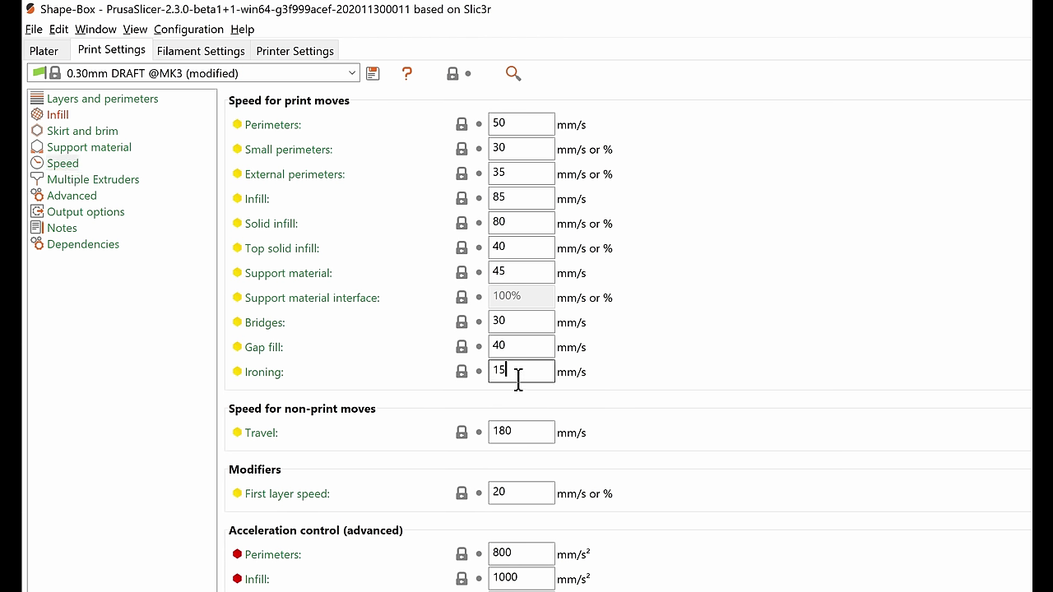
double_click(539, 382)
left_click(543, 382)
left_click(61, 115)
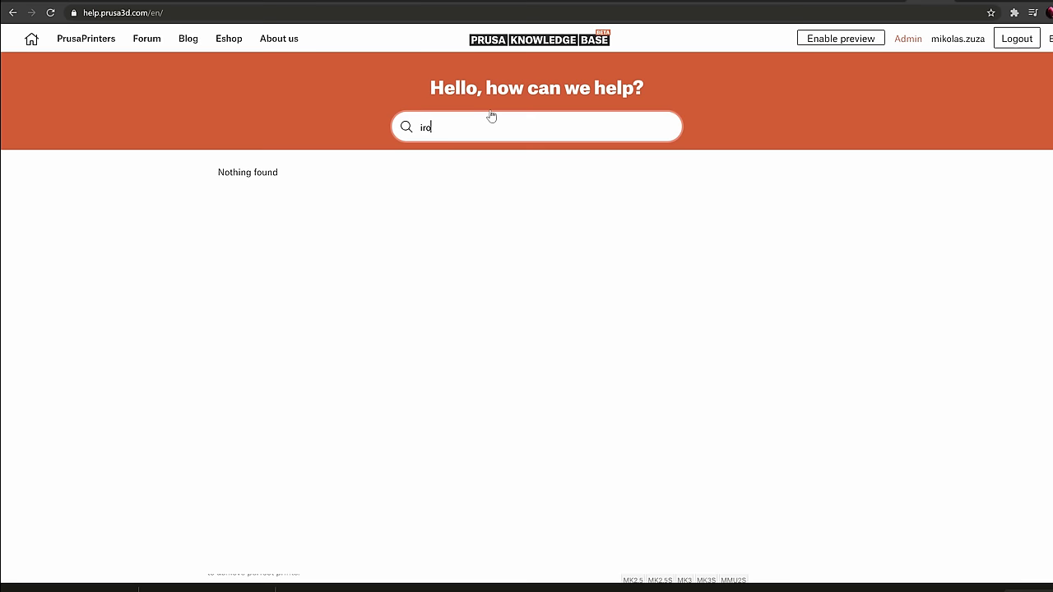
- Search the Prusa Knowledge Base for "ironing" and open the Ironing article under Print settings
type("ning")
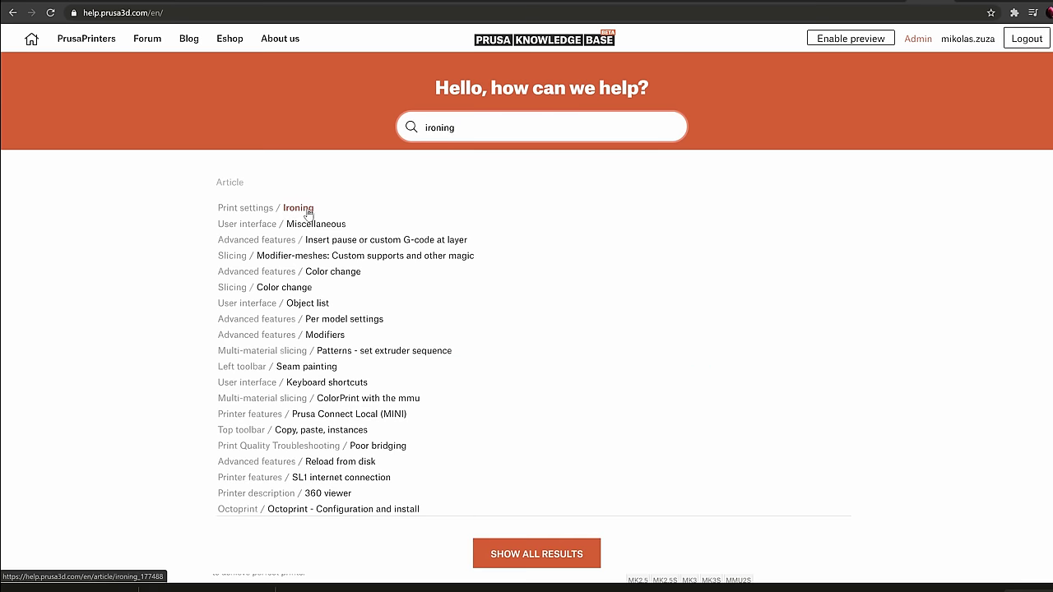
left_click(308, 209)
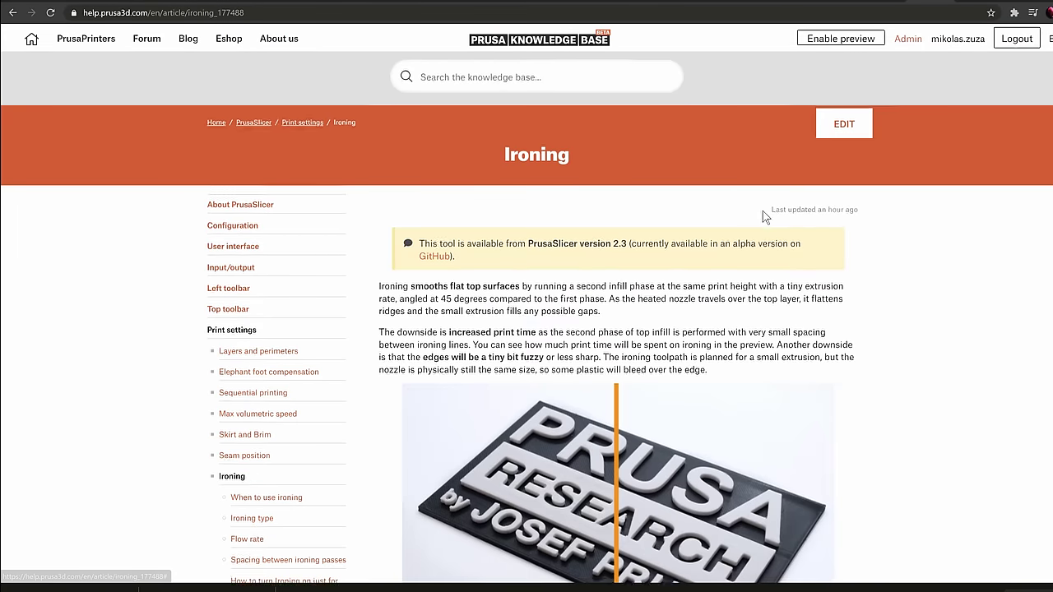